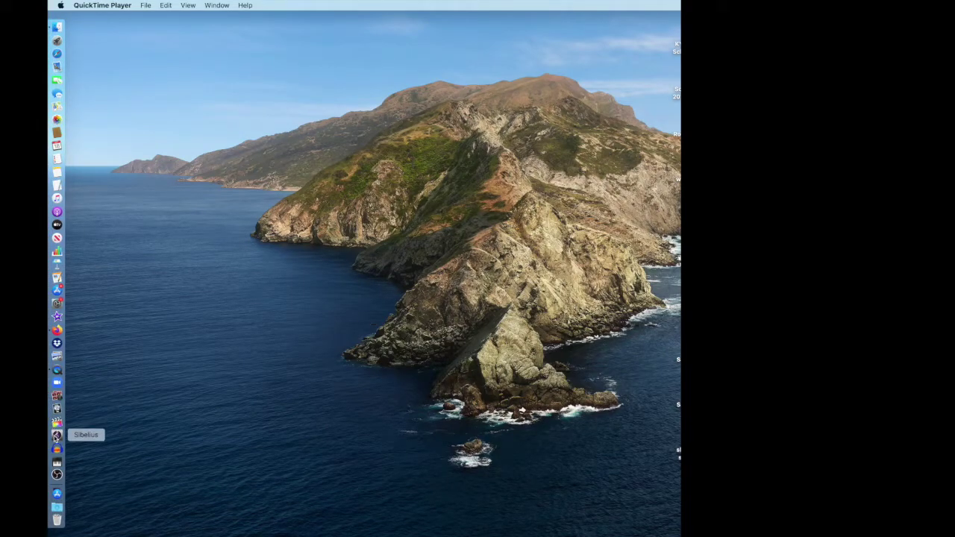
- Launch Sibelius from the Dock to reach the Quick Start New Score templates
click(56, 437)
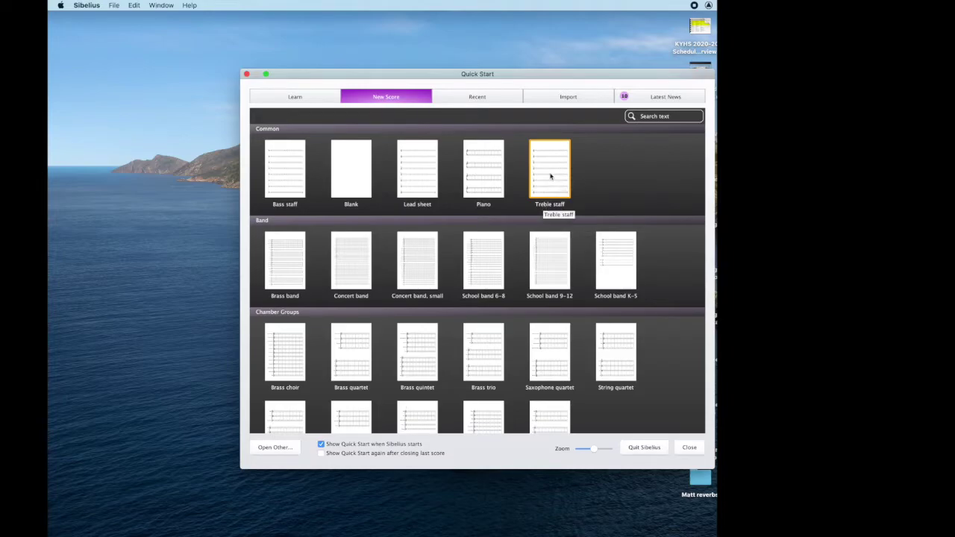
- Create a new 4/4 score from the Treble staff template
click(550, 175)
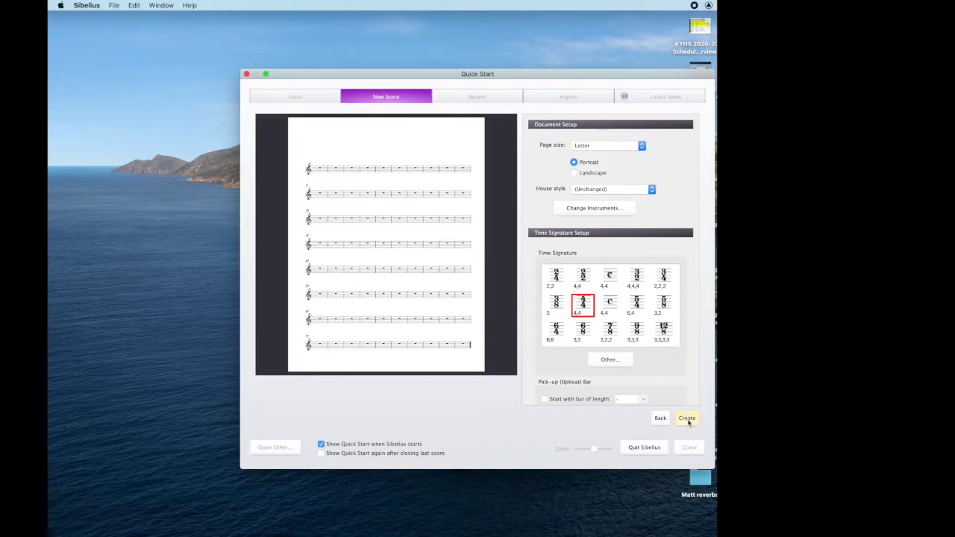
click(687, 421)
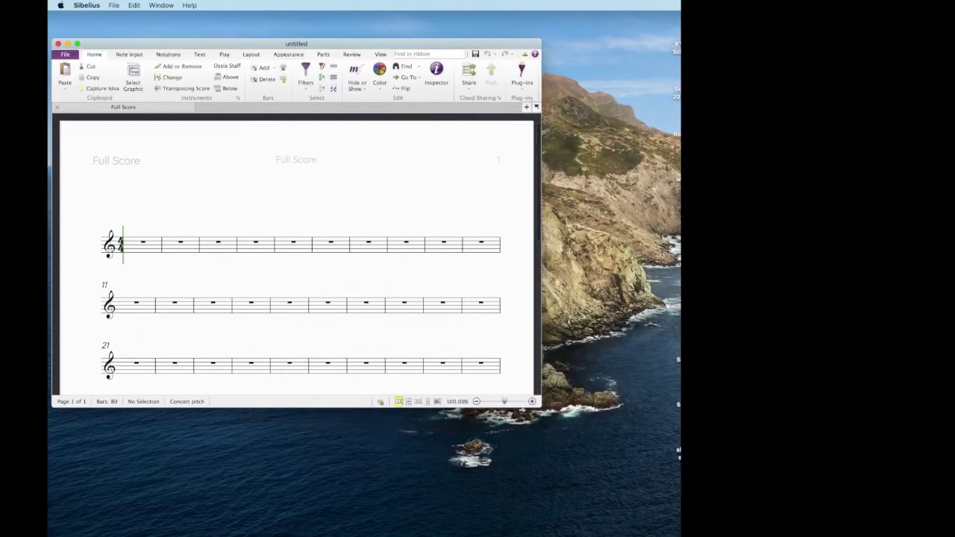
- Move the score window higher and enlarge it to fill most of the screen
drag(422, 45, 421, 23)
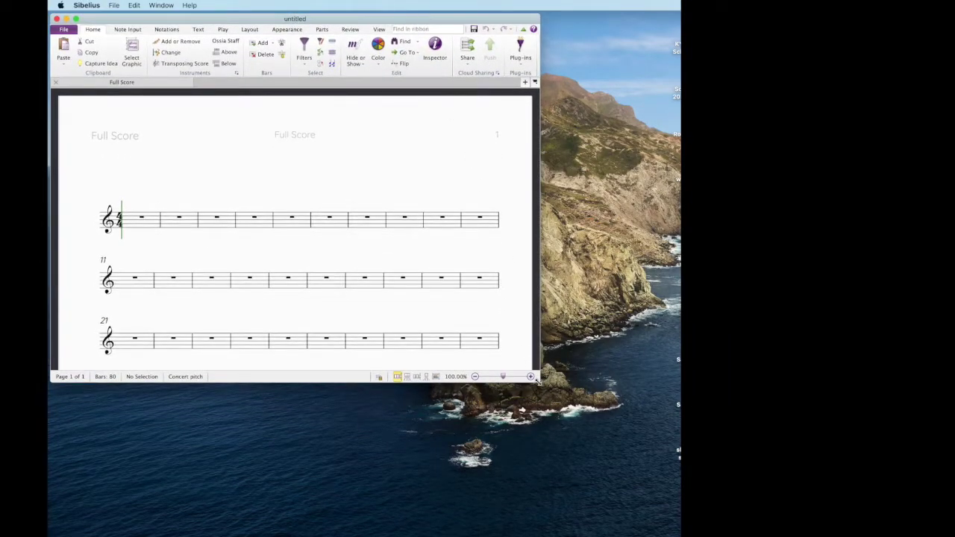
drag(539, 382, 903, 527)
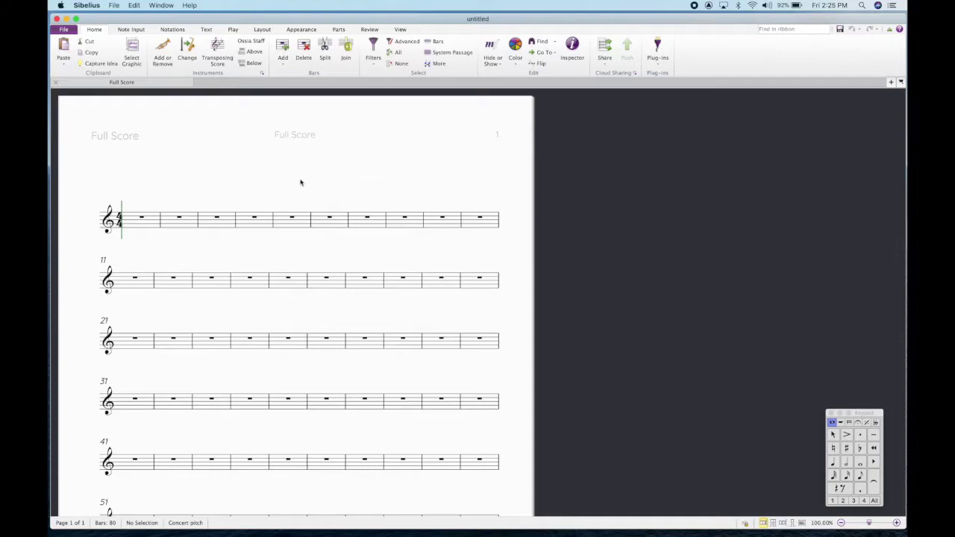
drag(283, 176, 500, 257)
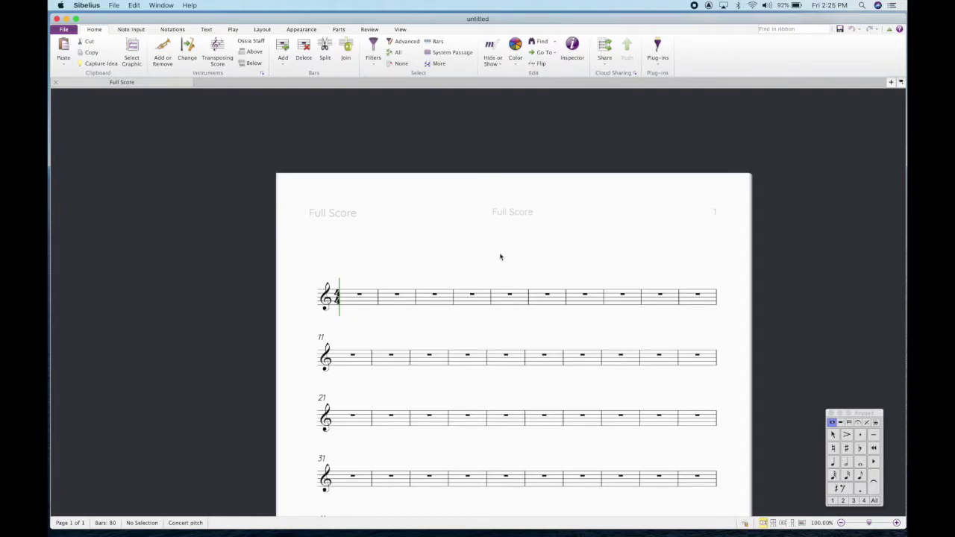
- Zoom in on the first system of empty bars and select bar 1
key(super+equal)
key(super+equal)
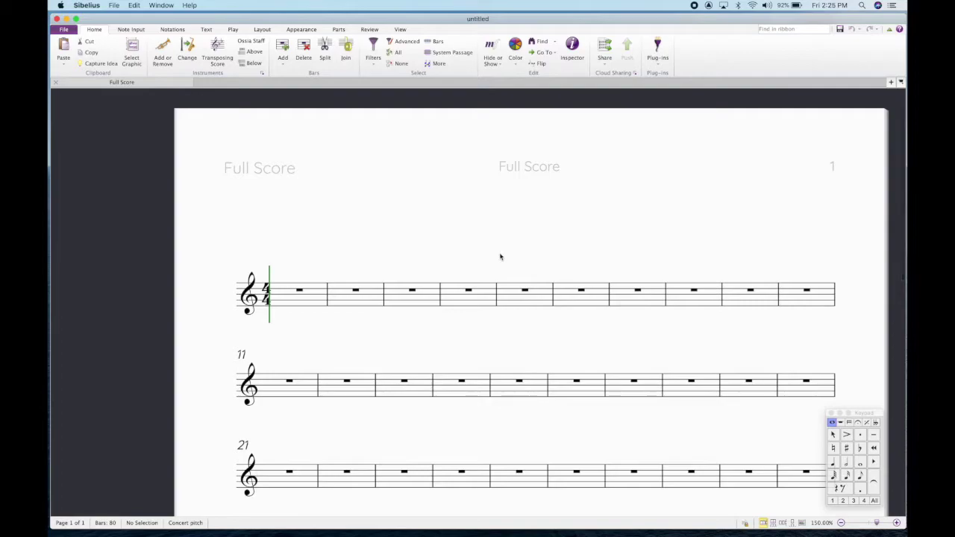
key(super+equal)
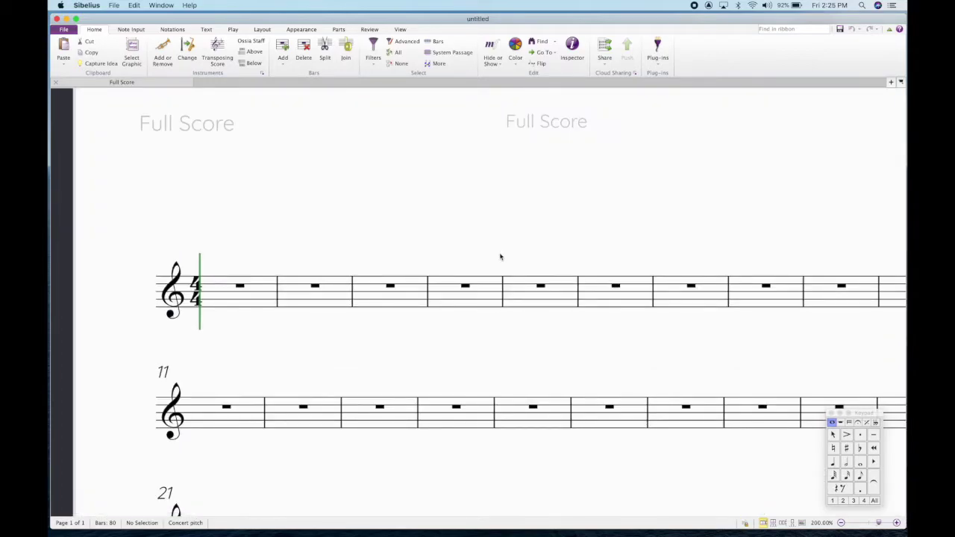
key(super+equal)
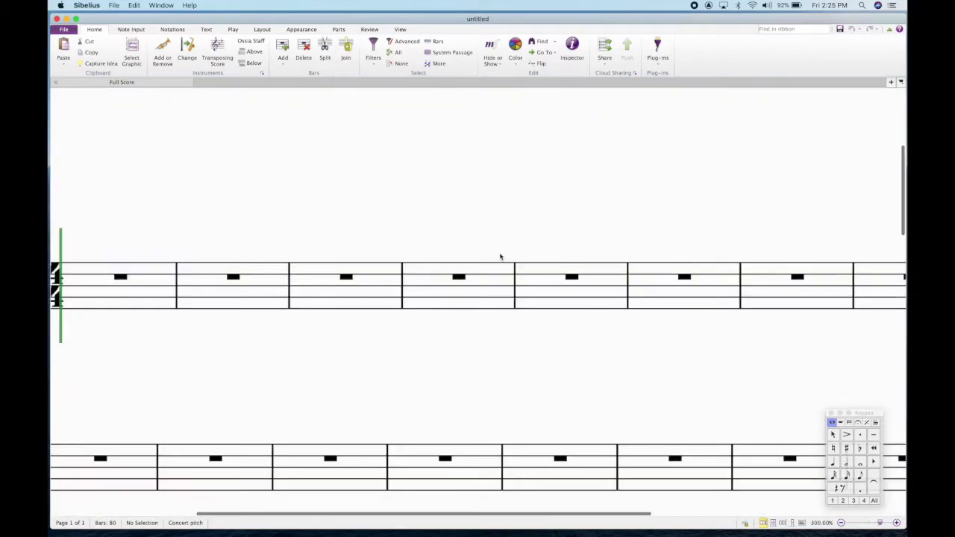
drag(299, 239, 556, 278)
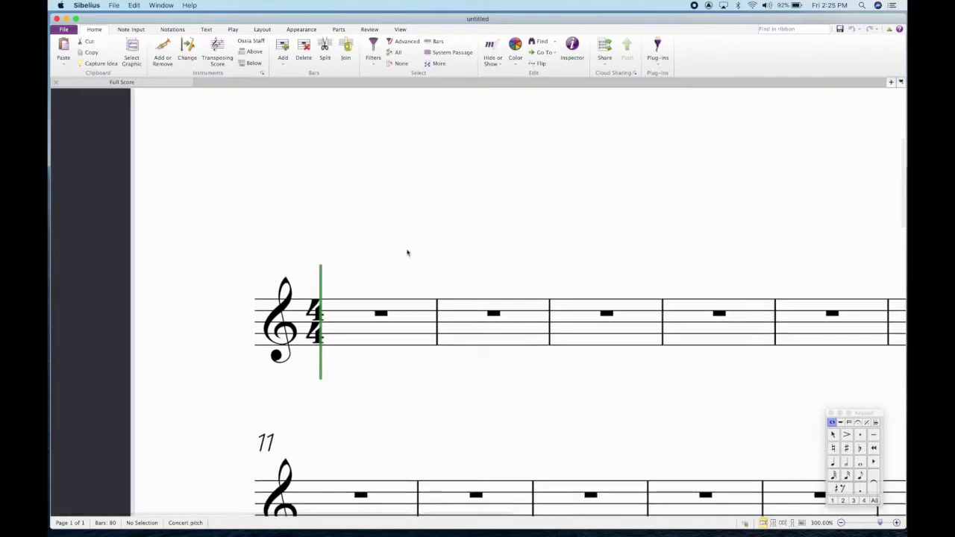
drag(410, 251, 404, 220)
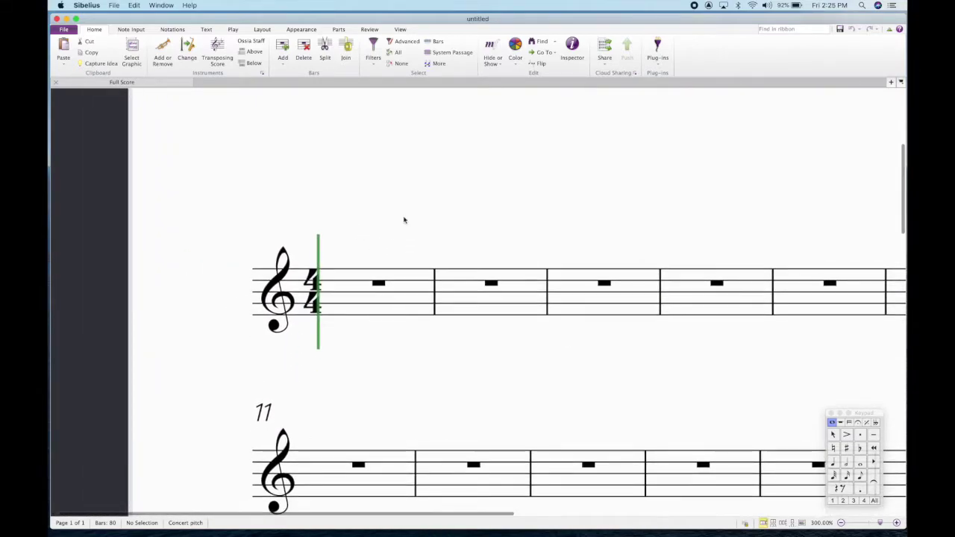
click(375, 299)
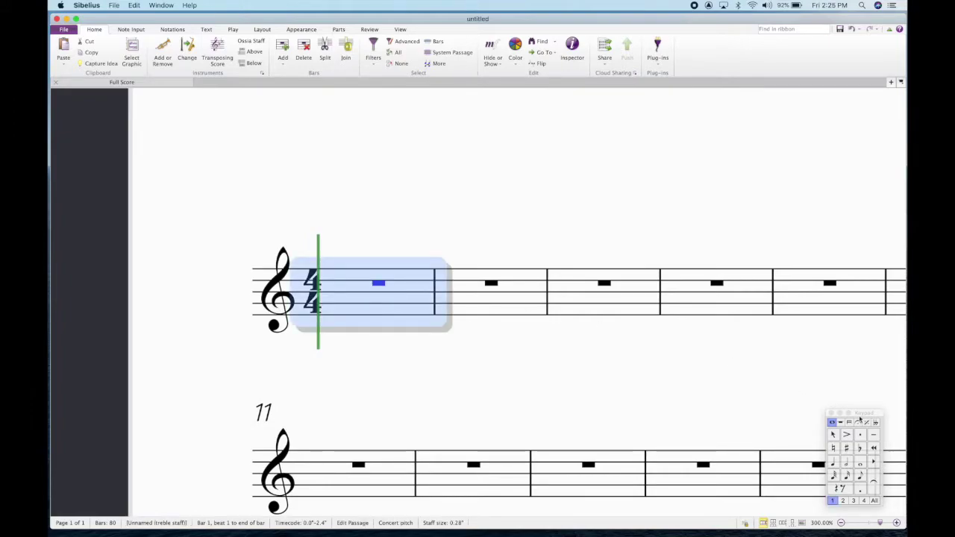
- Place the Keypad near the staff, toggle it off and on from View, and reselect bar 1
drag(866, 412, 276, 132)
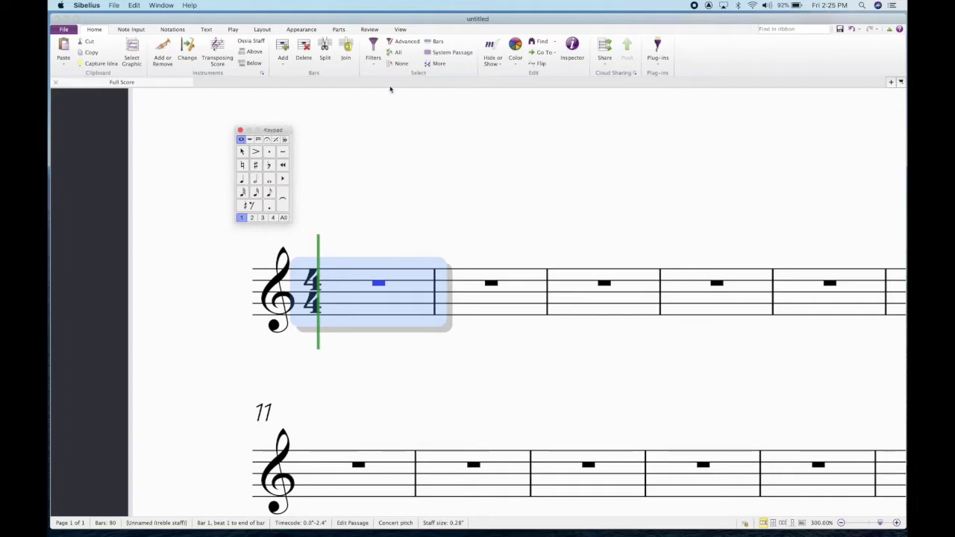
click(401, 30)
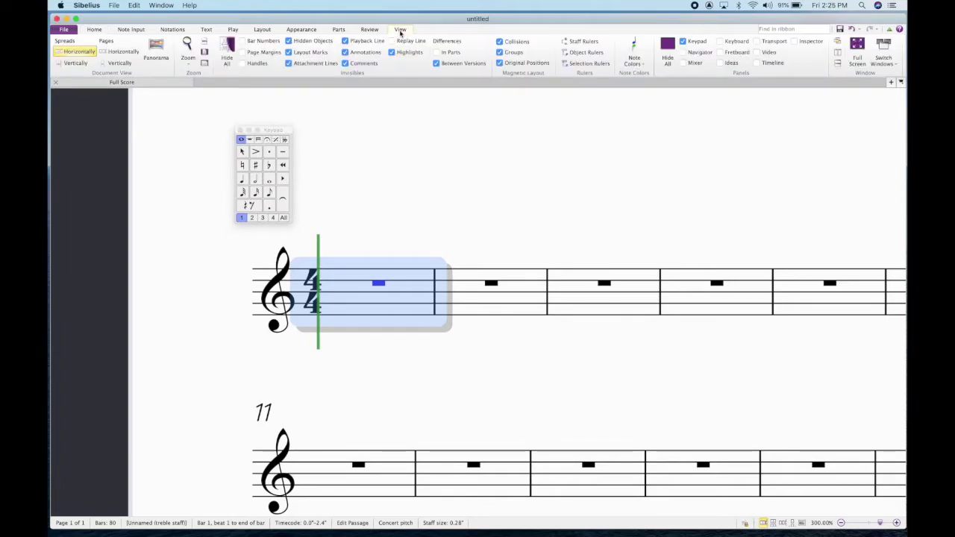
click(696, 43)
click(696, 43)
key(Escape)
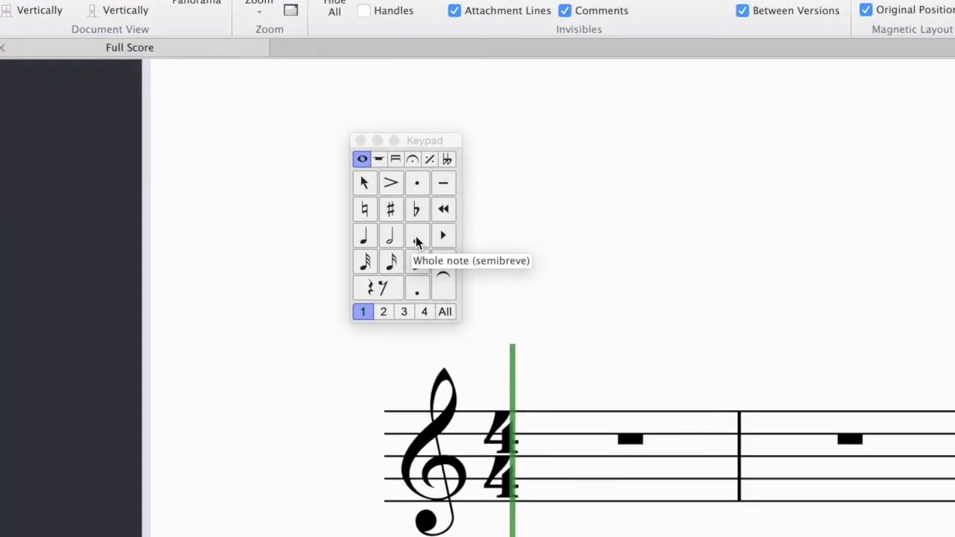
click(553, 451)
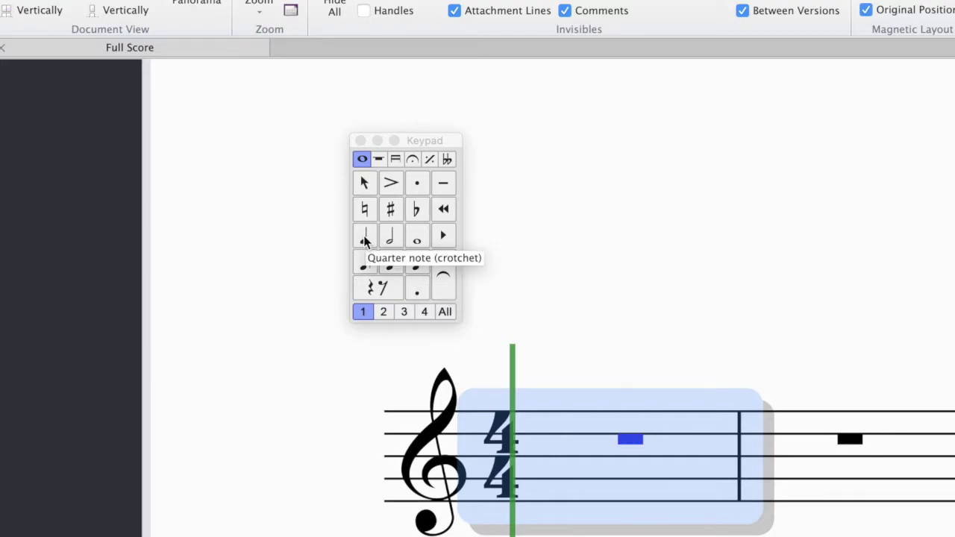
- Choose quarter-note duration and enter C, D, E, F in bar 1
click(596, 295)
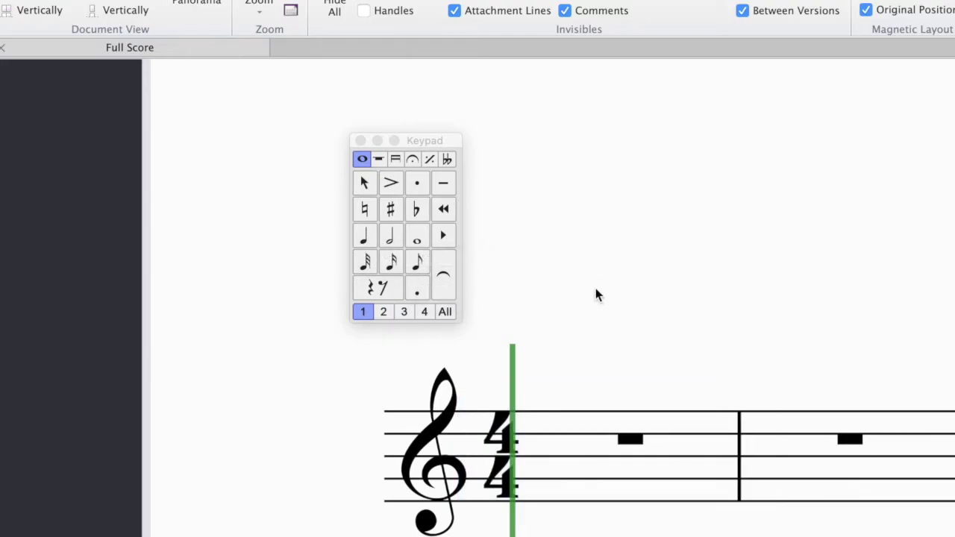
click(571, 457)
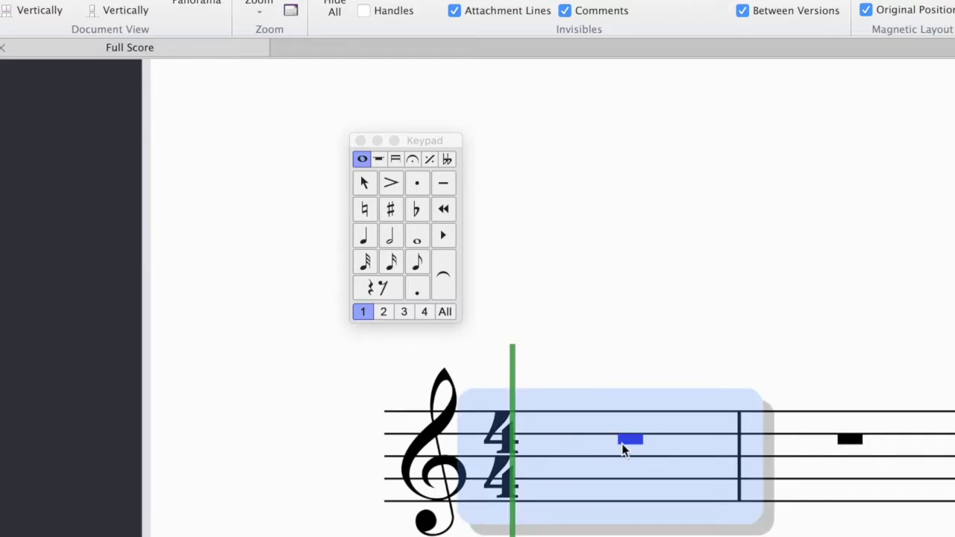
click(785, 295)
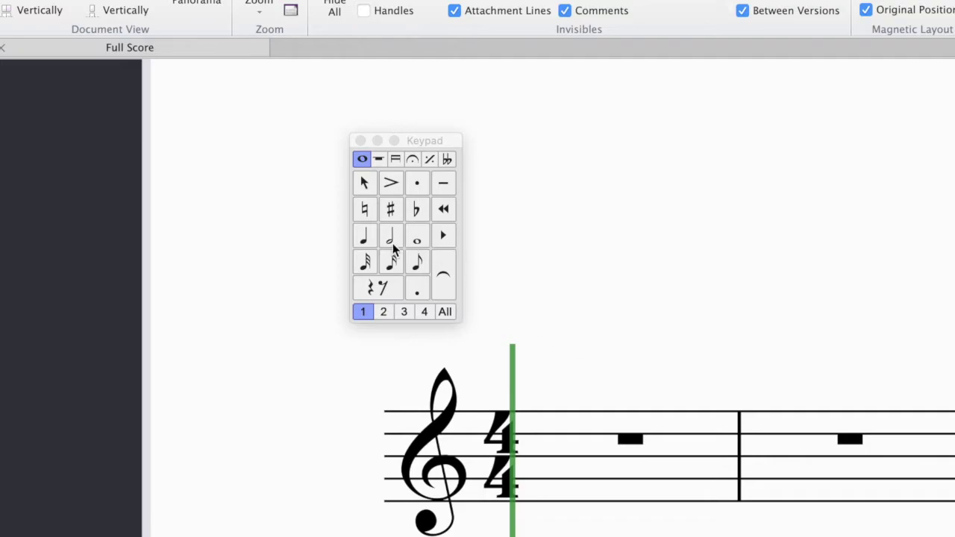
click(365, 238)
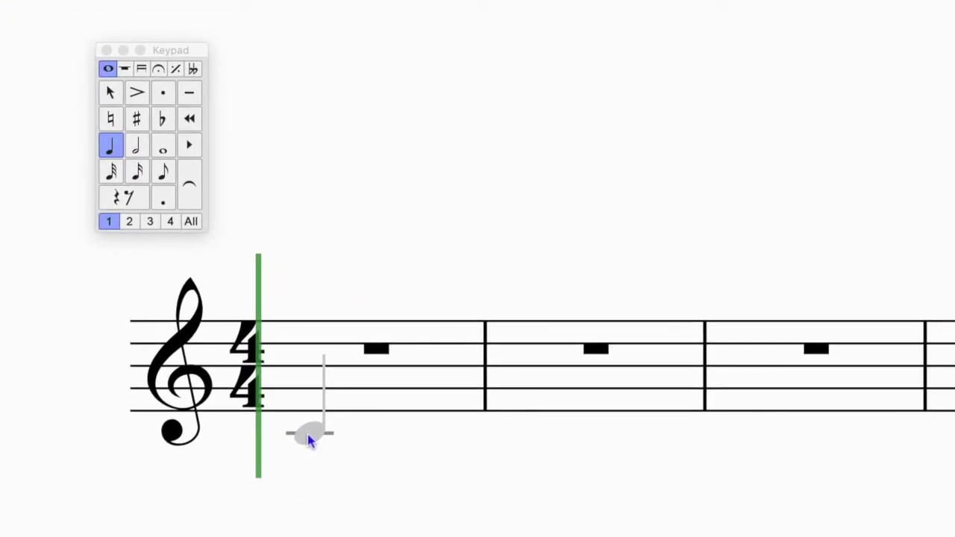
click(310, 437)
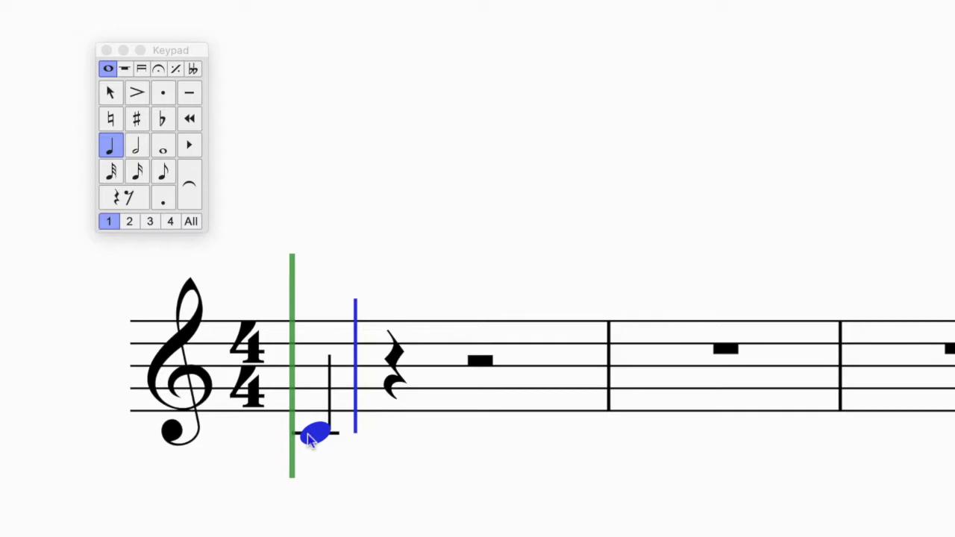
click(399, 424)
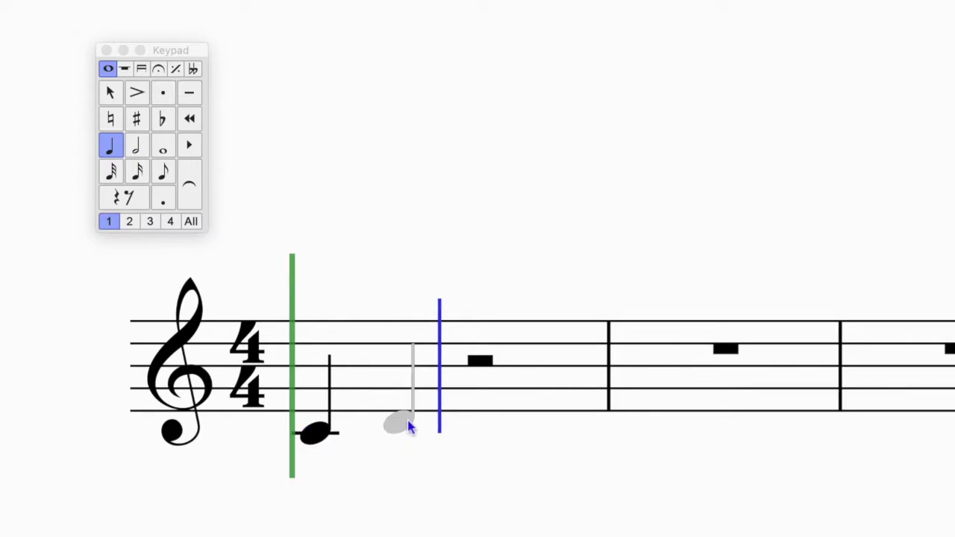
click(567, 410)
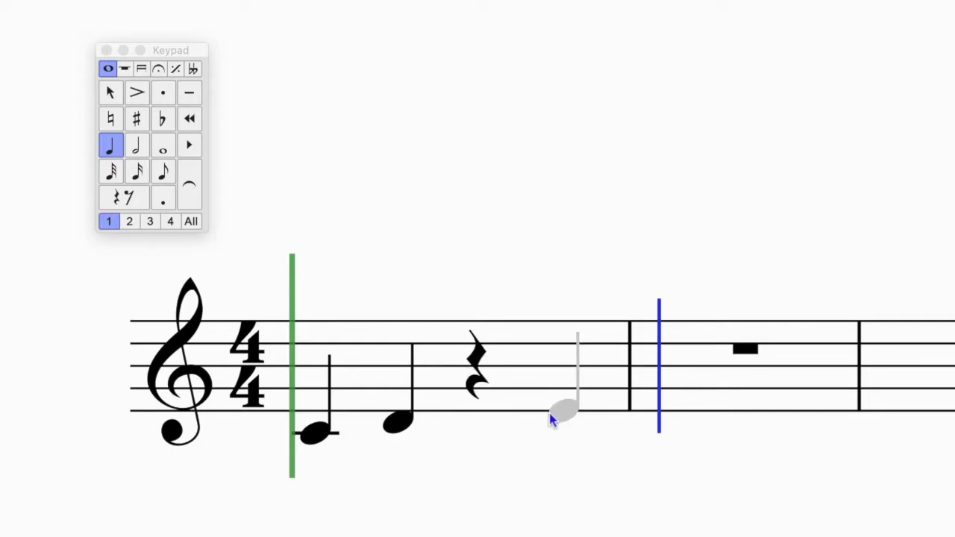
click(475, 411)
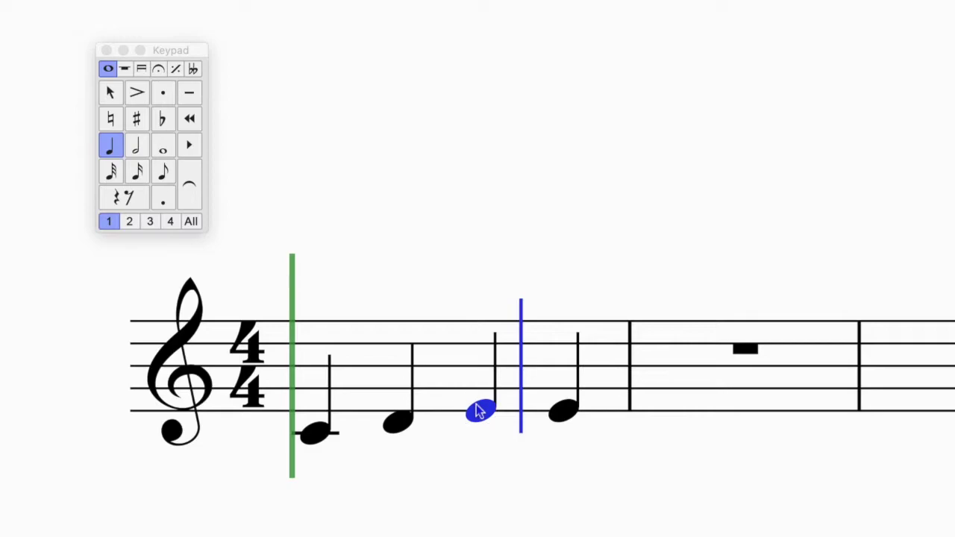
click(560, 409)
- Enter G, A, B and high C quarter notes in bar 2
click(660, 391)
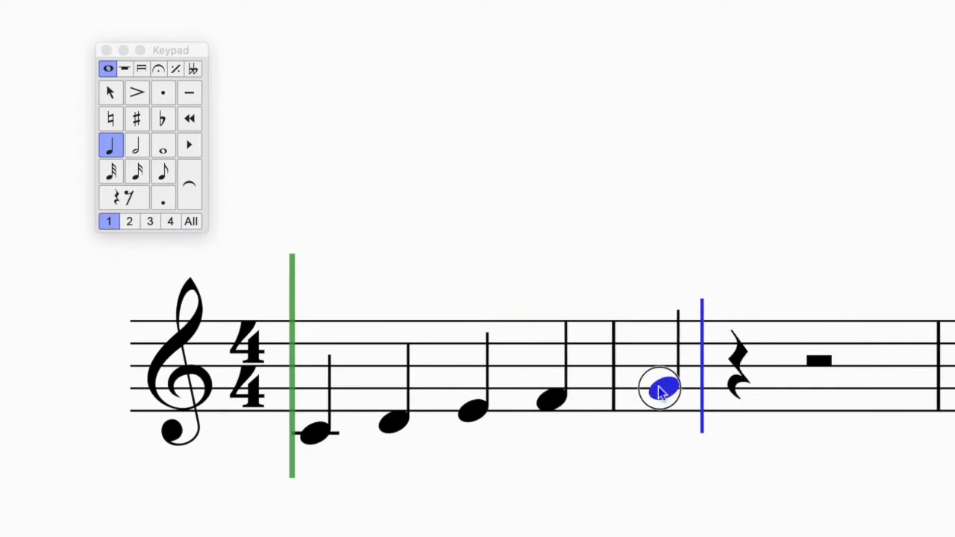
click(735, 381)
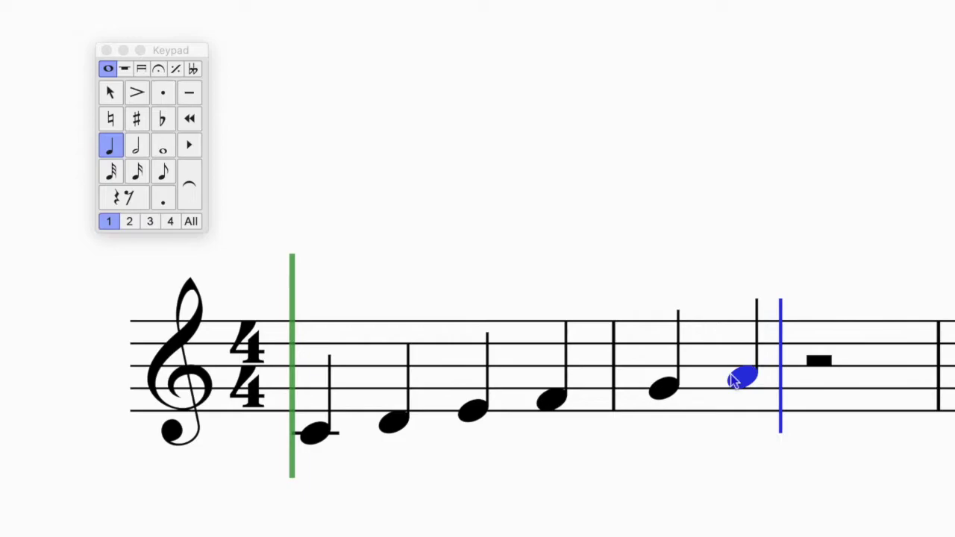
click(817, 365)
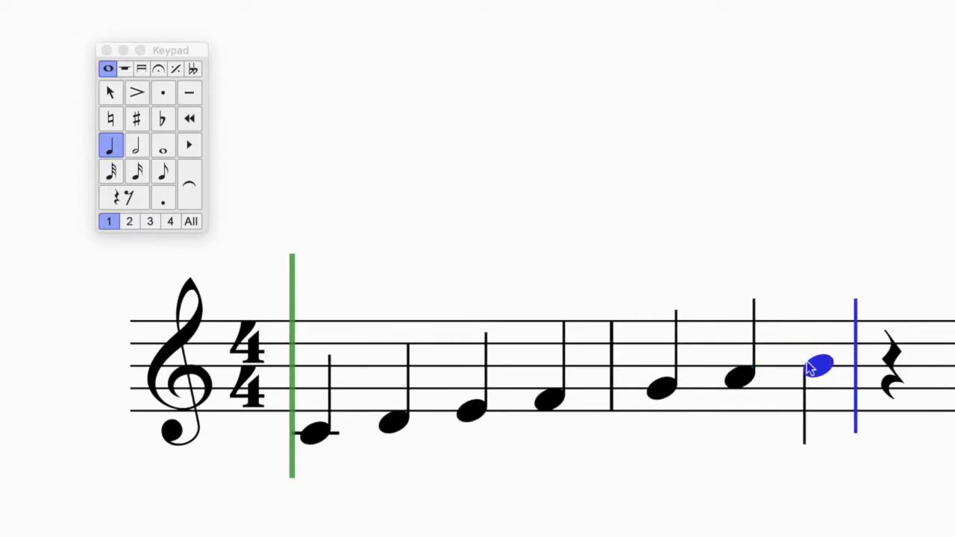
click(887, 361)
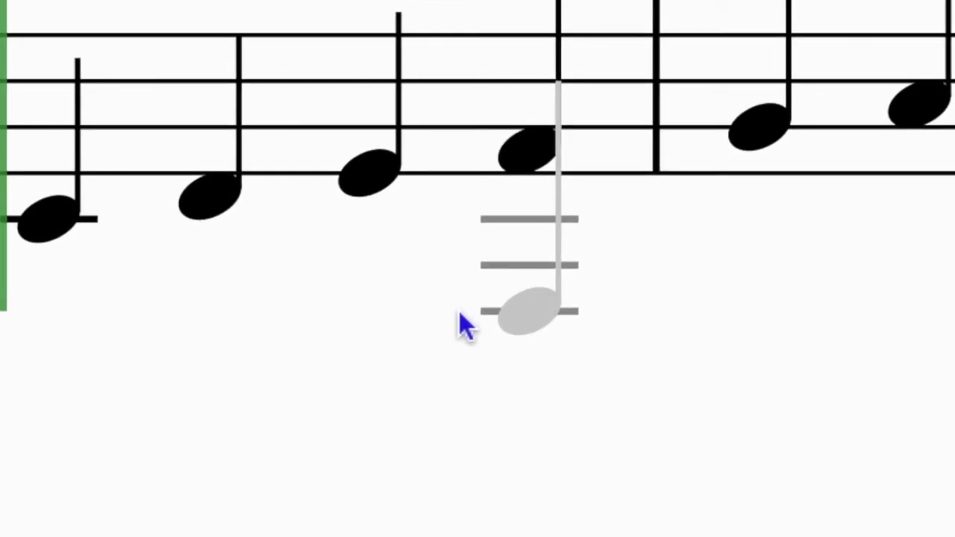
- Leave note entry, select the opening low C and play the scale from it
key(Escape)
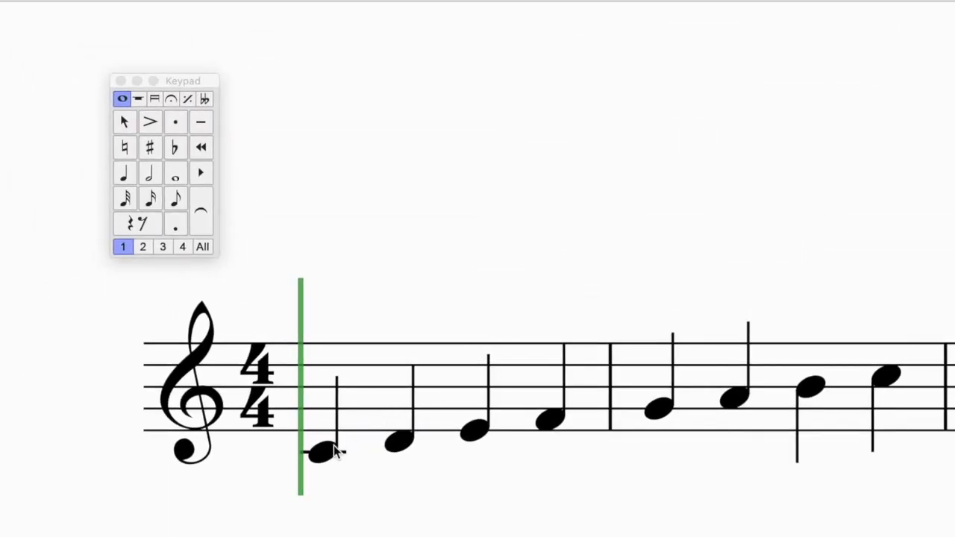
click(386, 392)
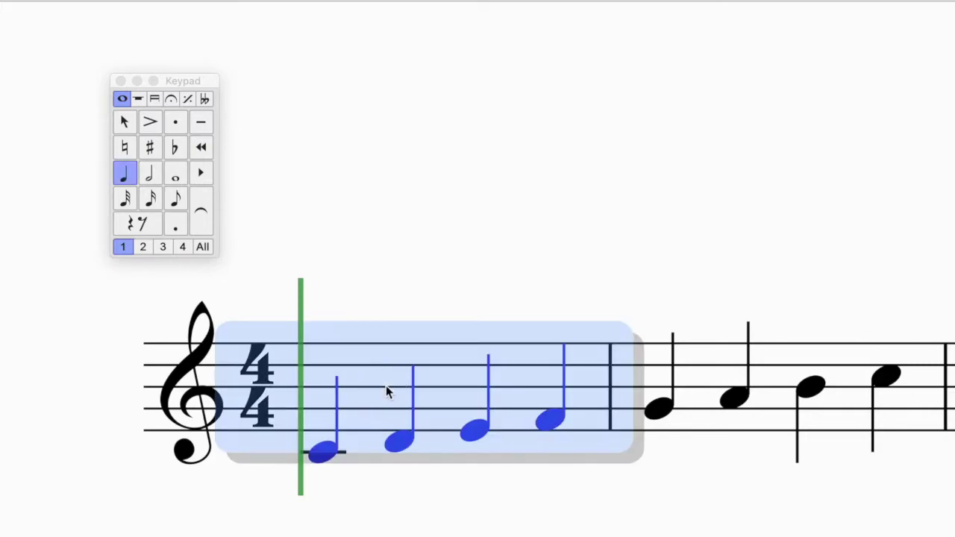
click(396, 295)
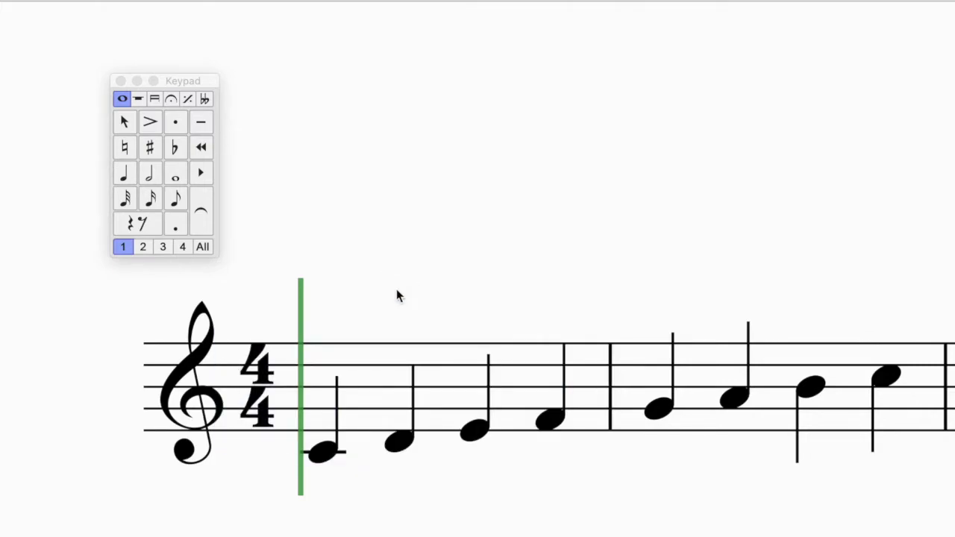
click(326, 456)
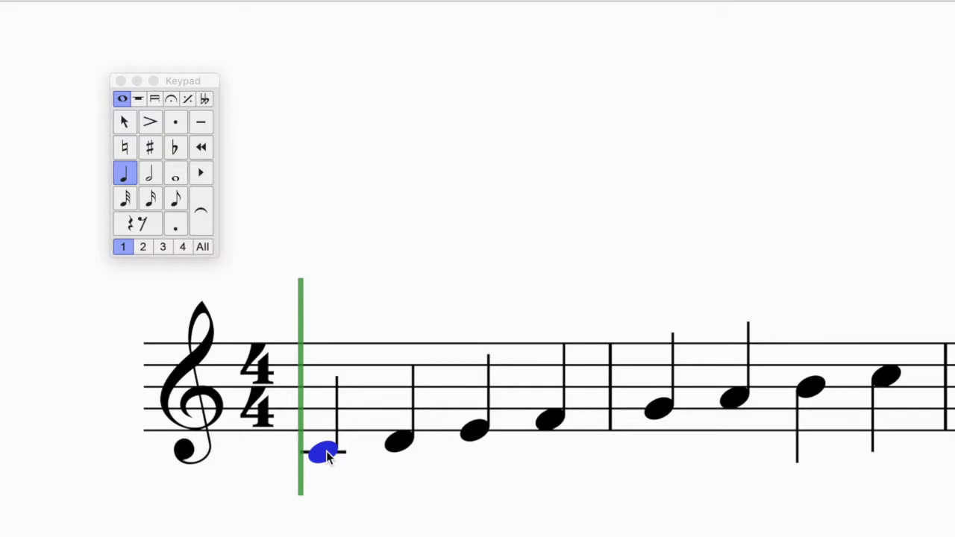
key(space)
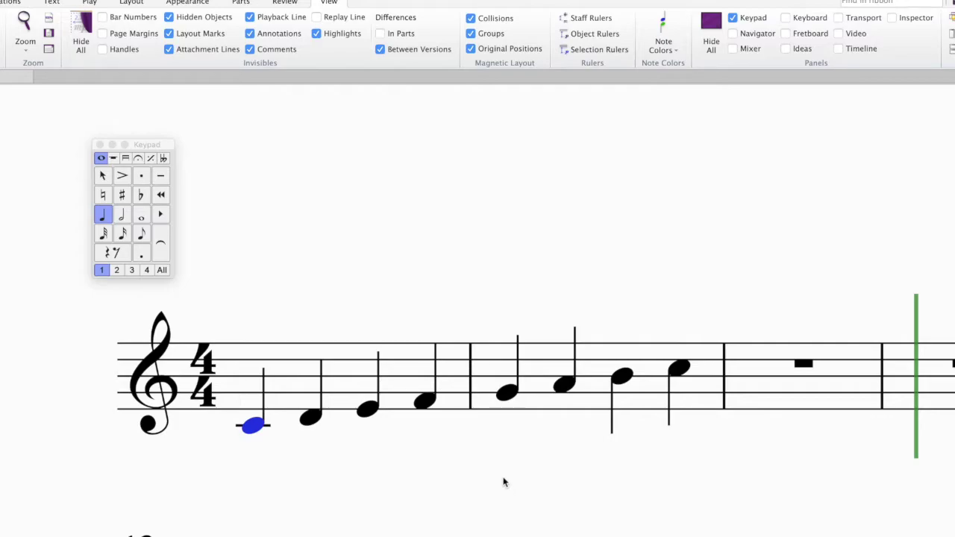
- Turn the bar 1 low C and bar 2's A into half notes, then select the low C
drag(505, 482, 392, 487)
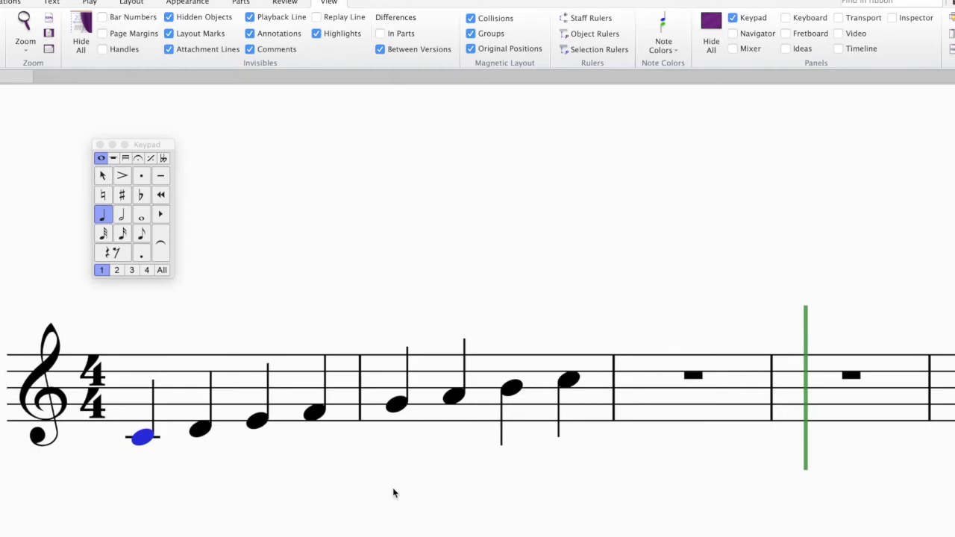
click(188, 398)
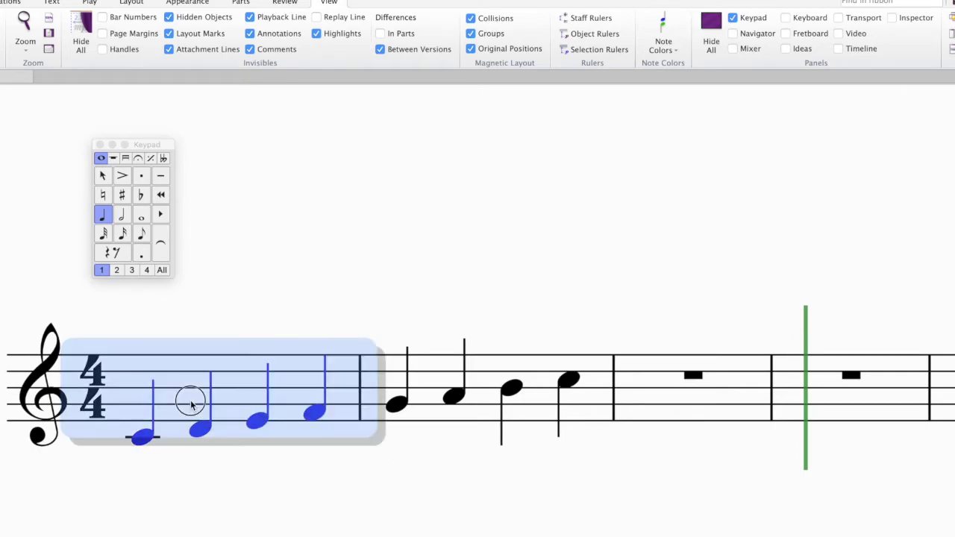
click(425, 391)
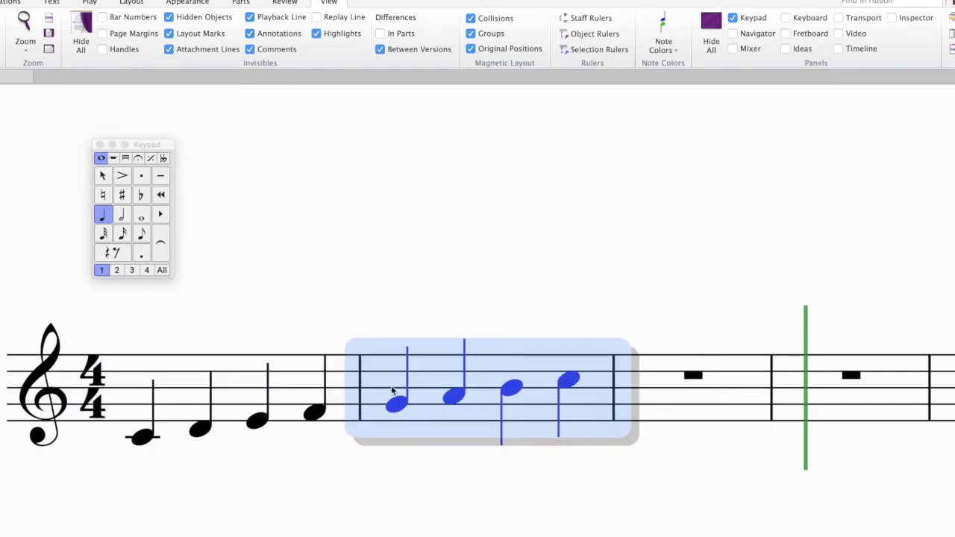
click(243, 401)
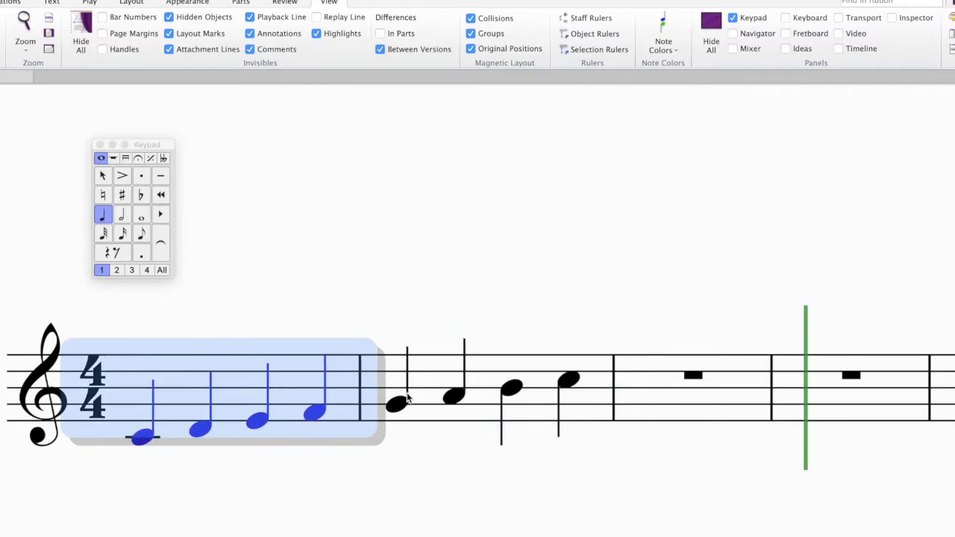
click(340, 322)
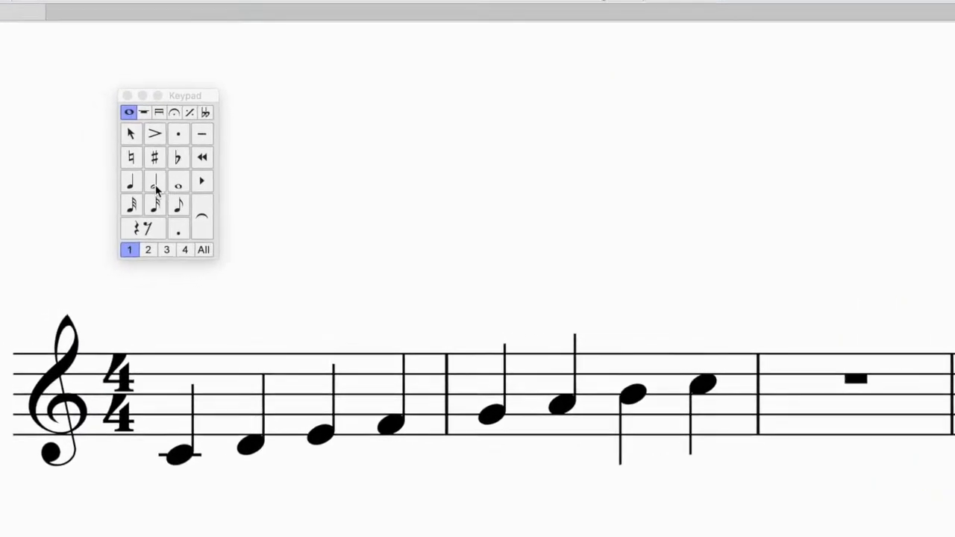
click(154, 187)
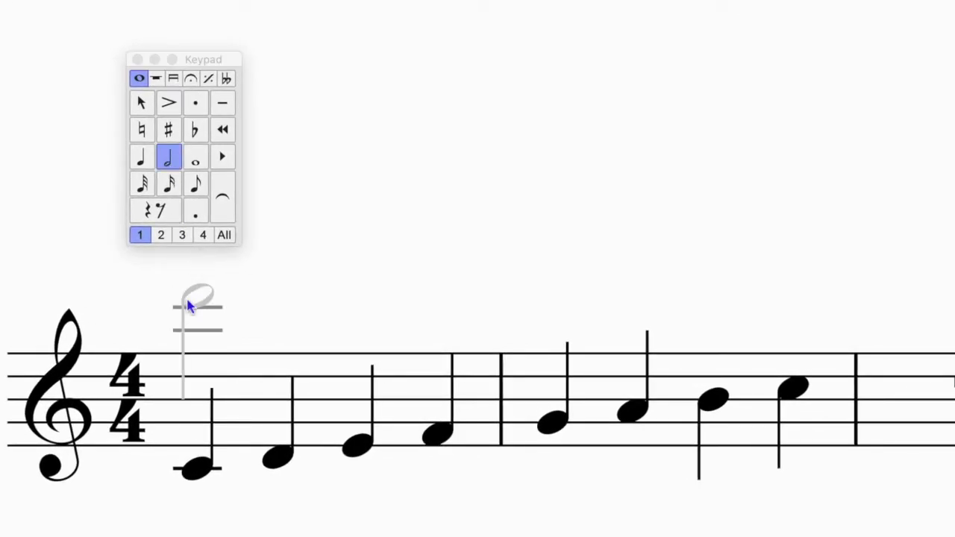
click(192, 470)
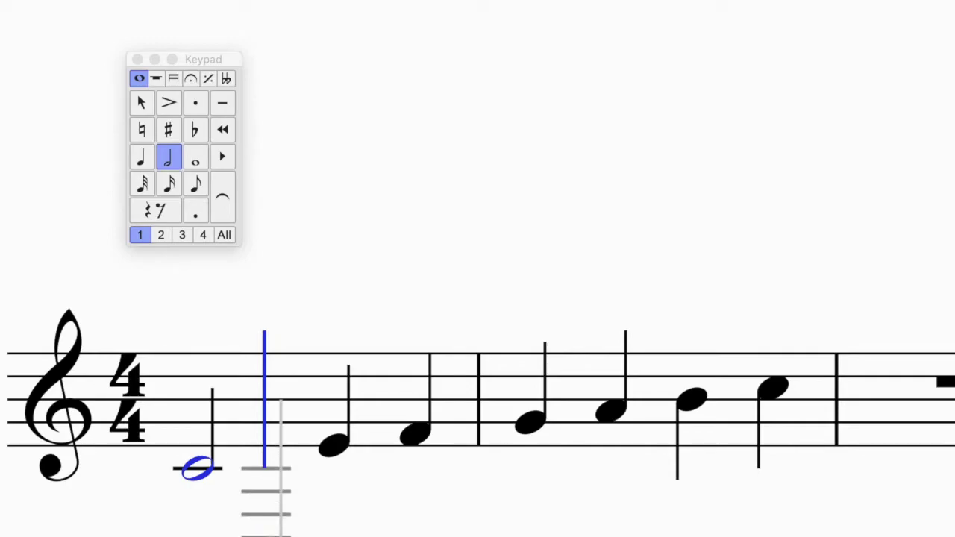
click(623, 417)
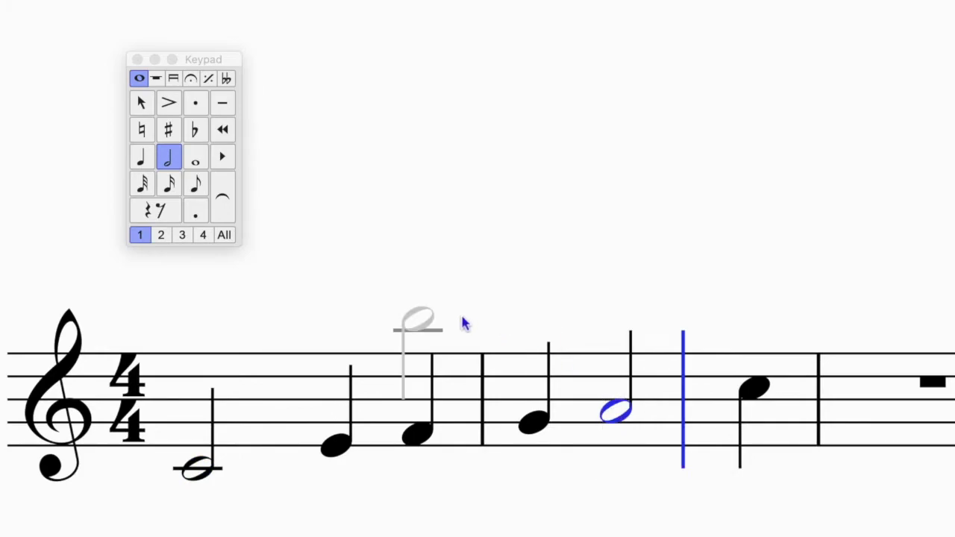
key(Escape)
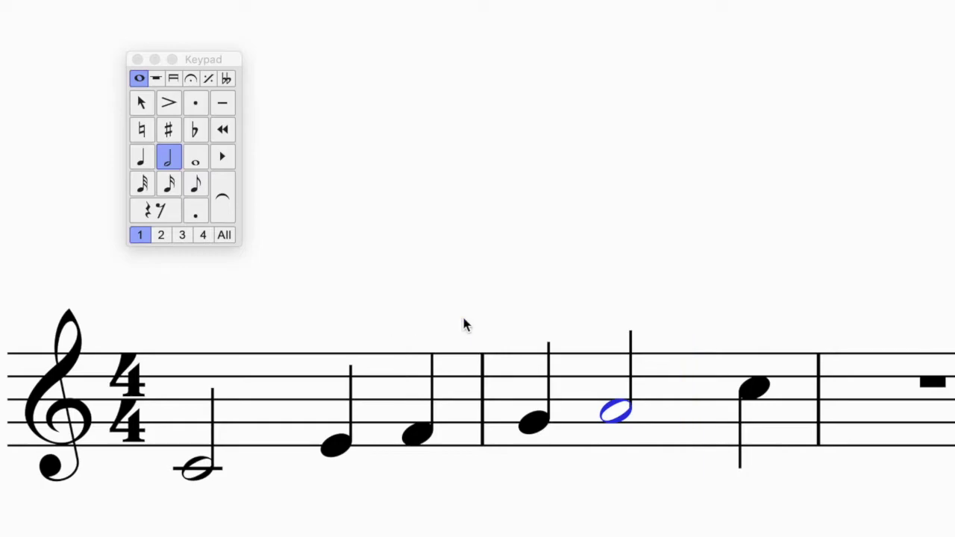
click(200, 469)
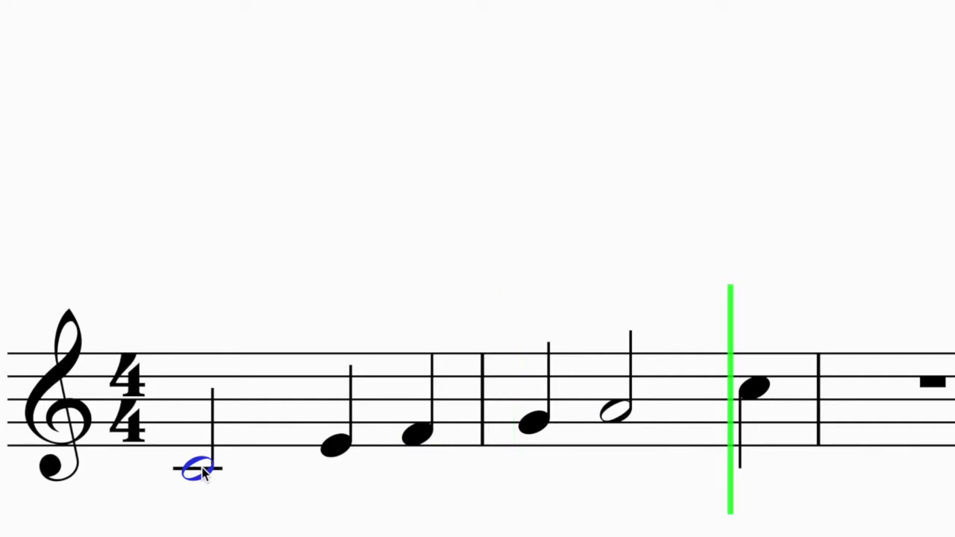
- Stop playback of the revised opening from the low C half note
key(space)
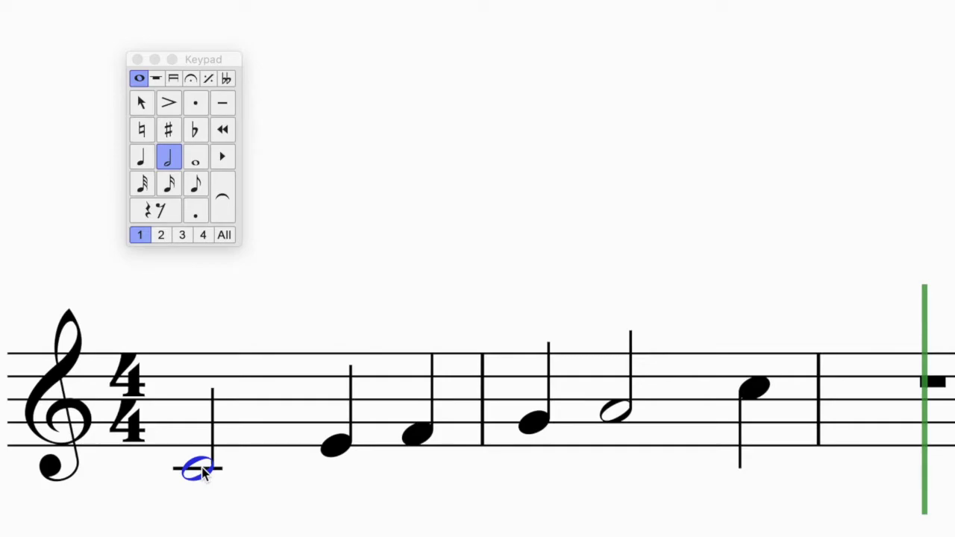
scroll(217, 457, down, 1)
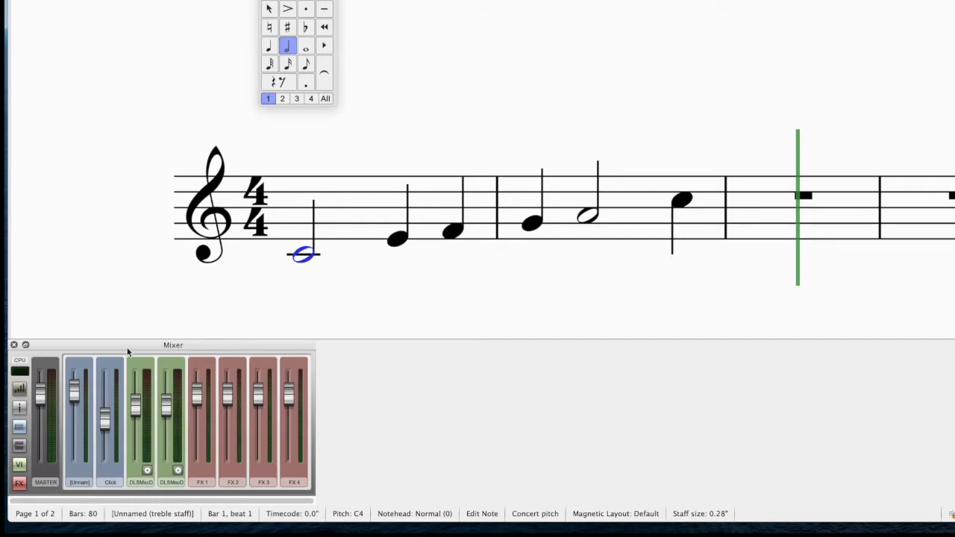
- Float the Mixer, enlarge it to show channel names, and select the Click channel strip
drag(131, 345, 212, 241)
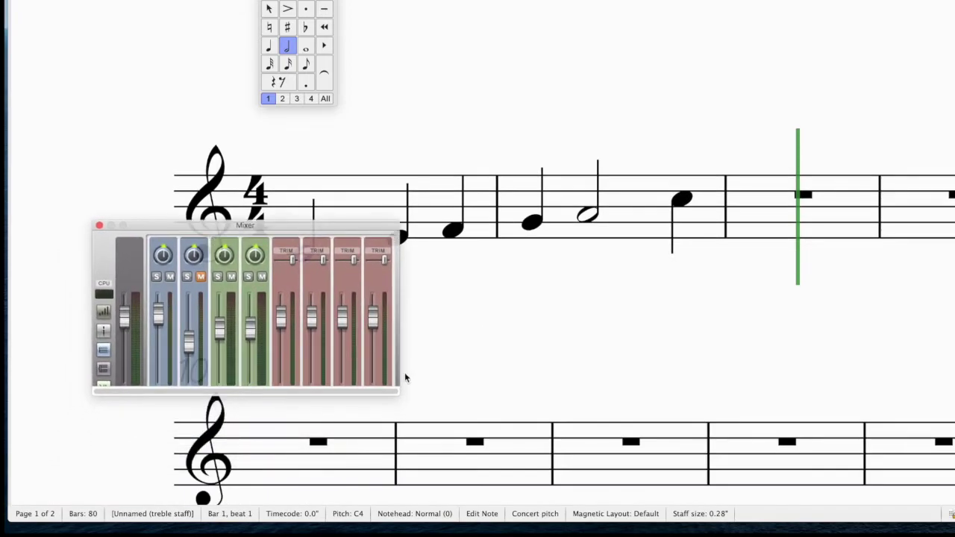
drag(397, 390, 407, 490)
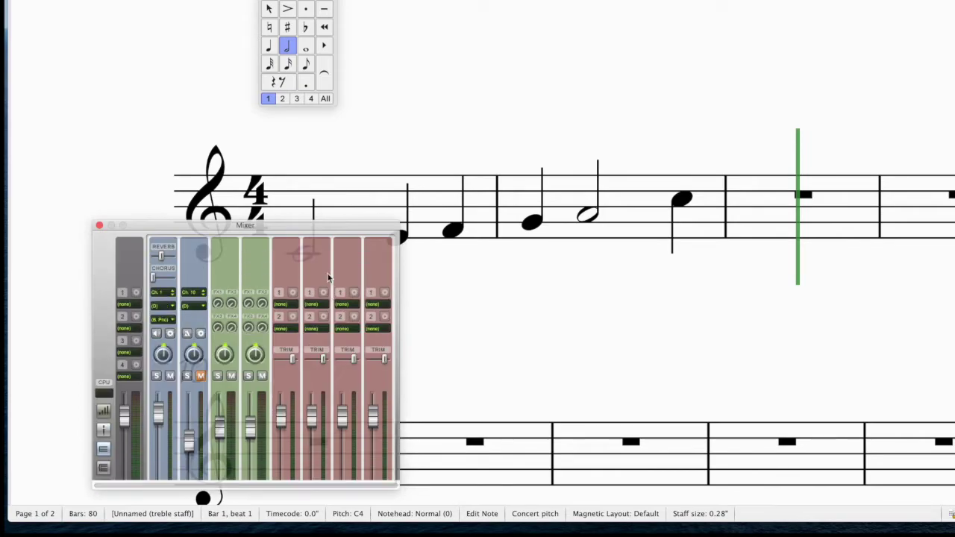
drag(321, 229, 457, 149)
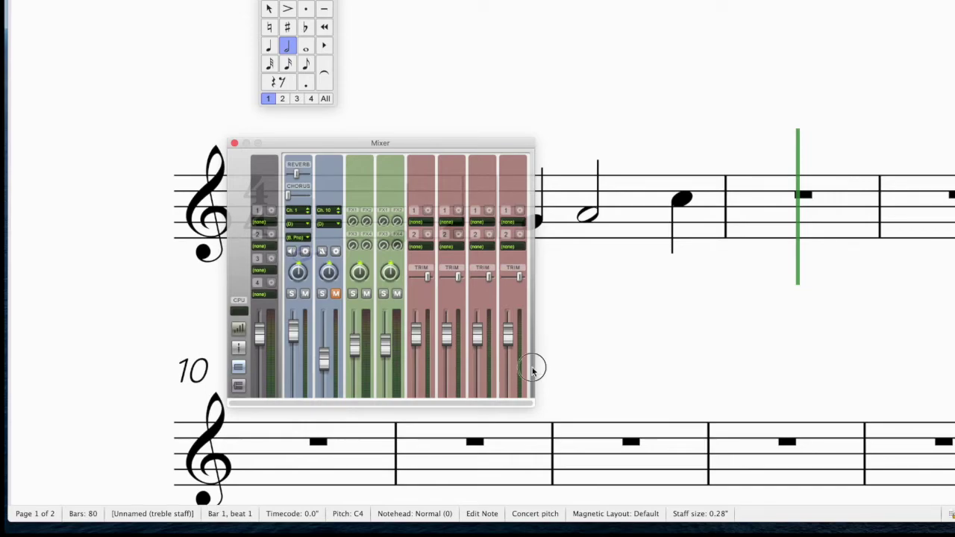
drag(533, 404, 536, 446)
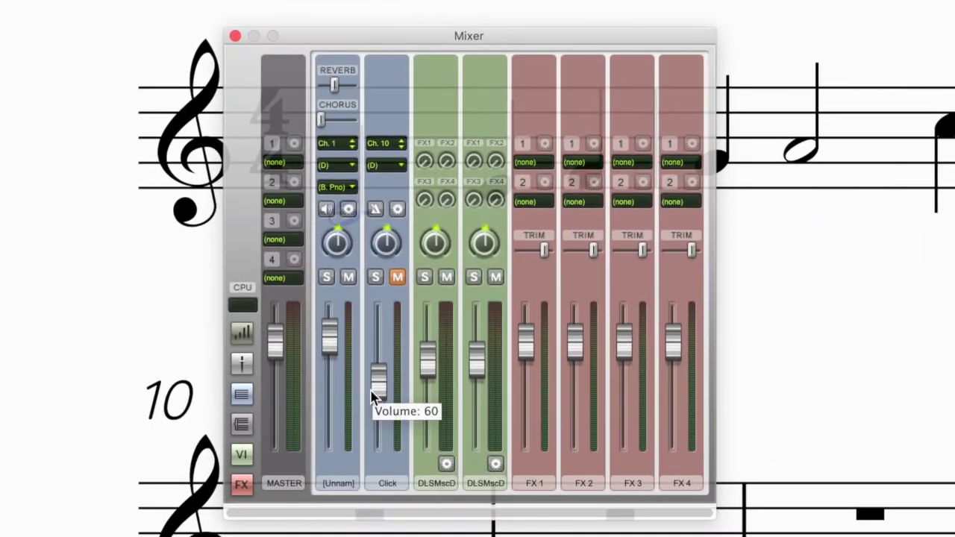
click(386, 487)
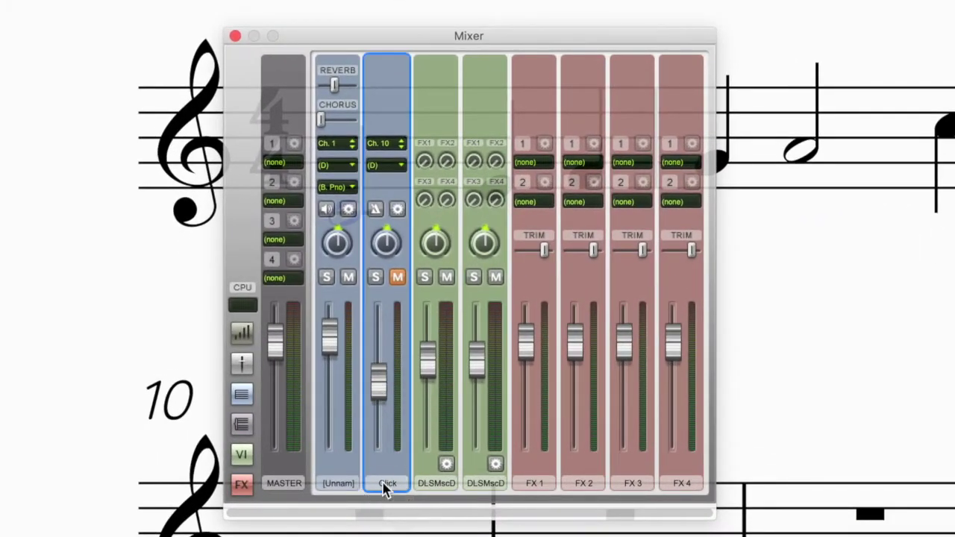
- Unmute the Click channel, raise its volume to 88, and move the mixer over the score
click(399, 281)
drag(378, 383, 378, 362)
drag(466, 36, 125, 82)
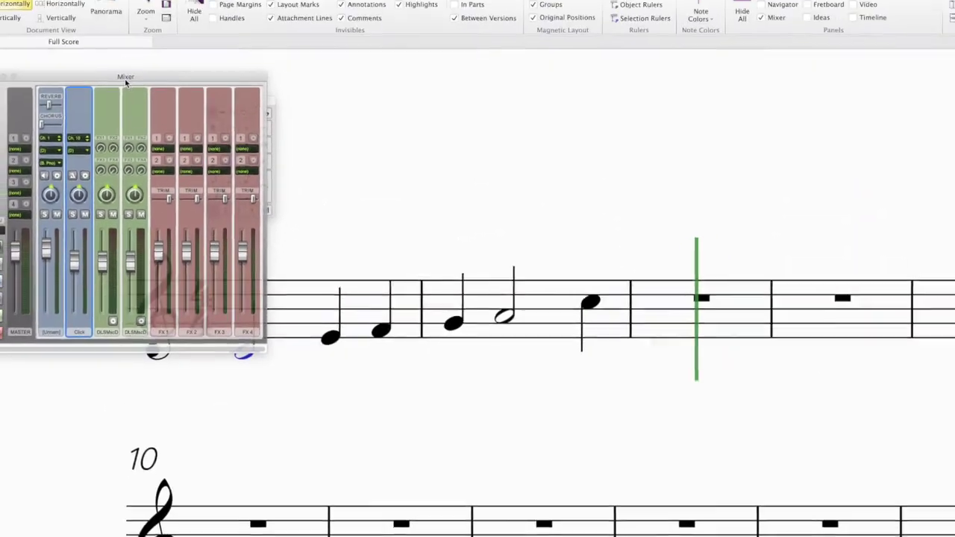
drag(321, 383, 417, 402)
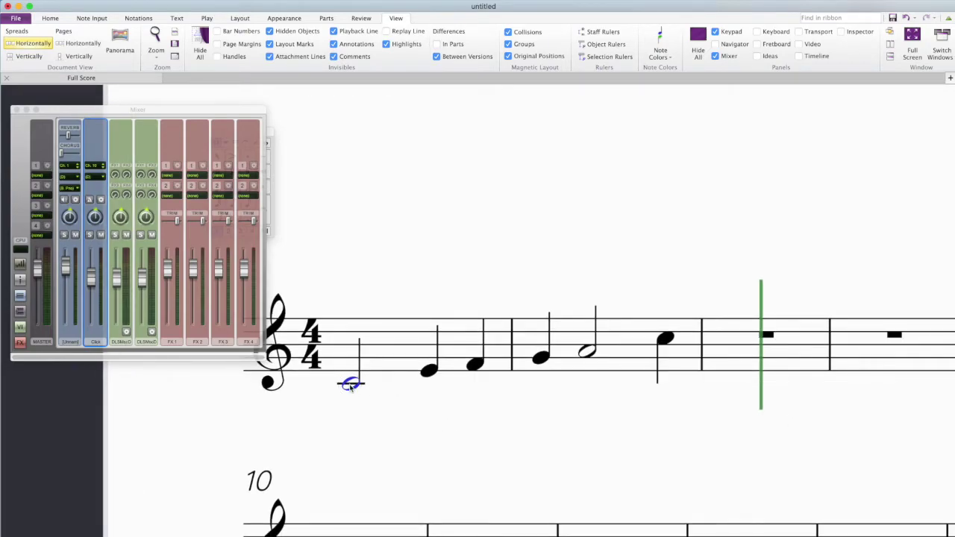
- Test playback, lower the Click volume to 76, and close the Mixer
key(space)
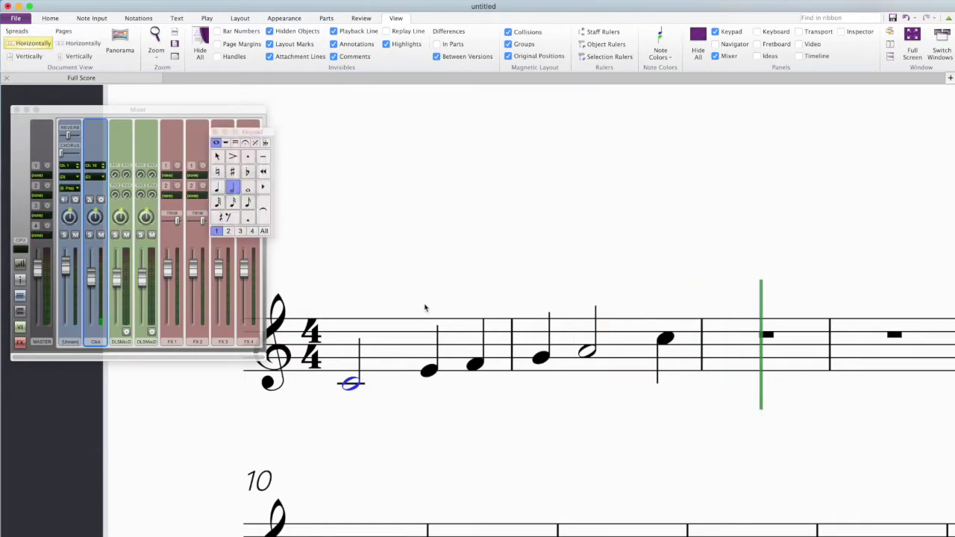
key(space)
drag(91, 283, 91, 291)
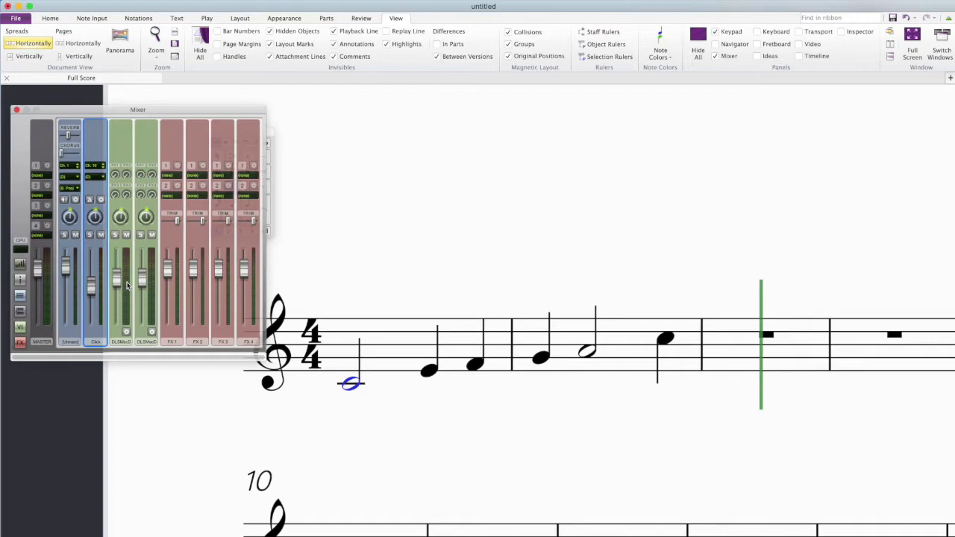
key(m)
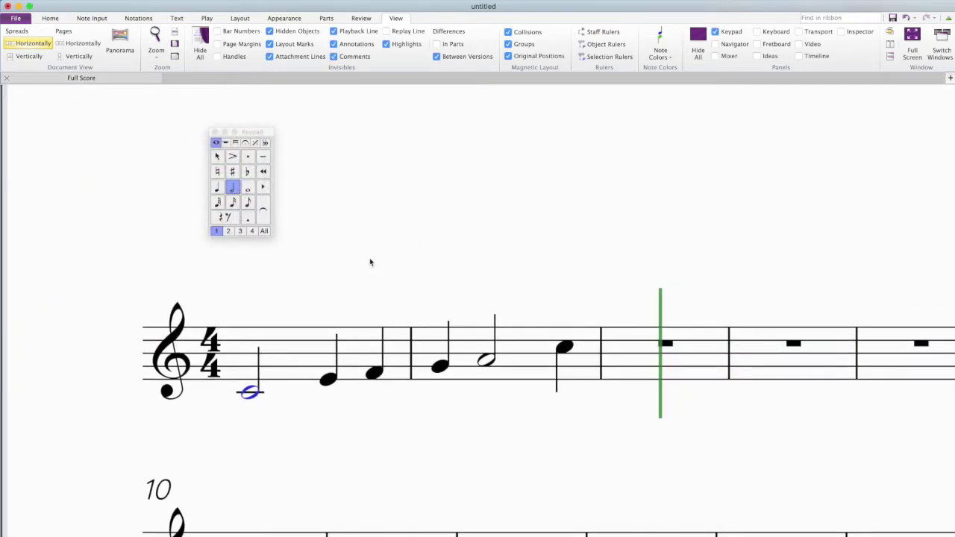
- Move the score up and left on the page and choose the eighth-note value
click(294, 356)
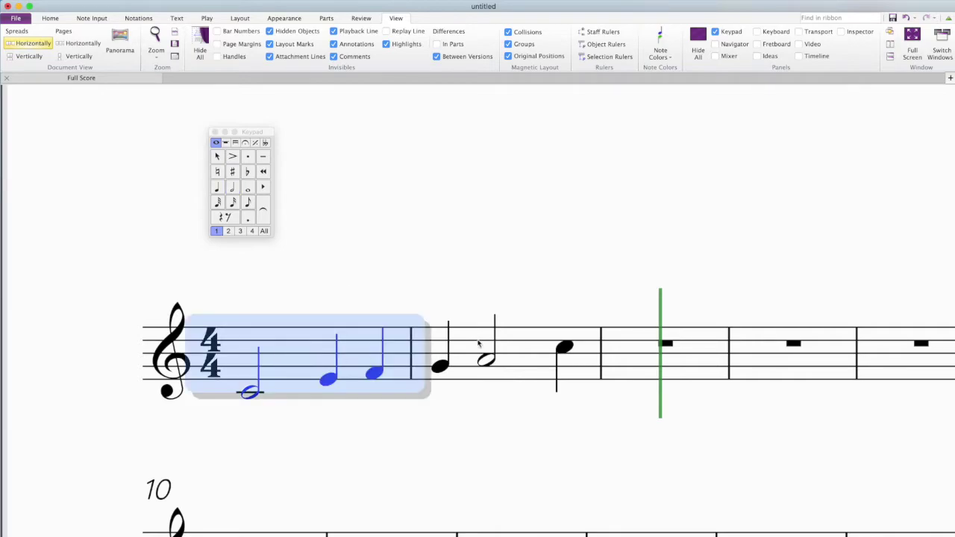
click(473, 348)
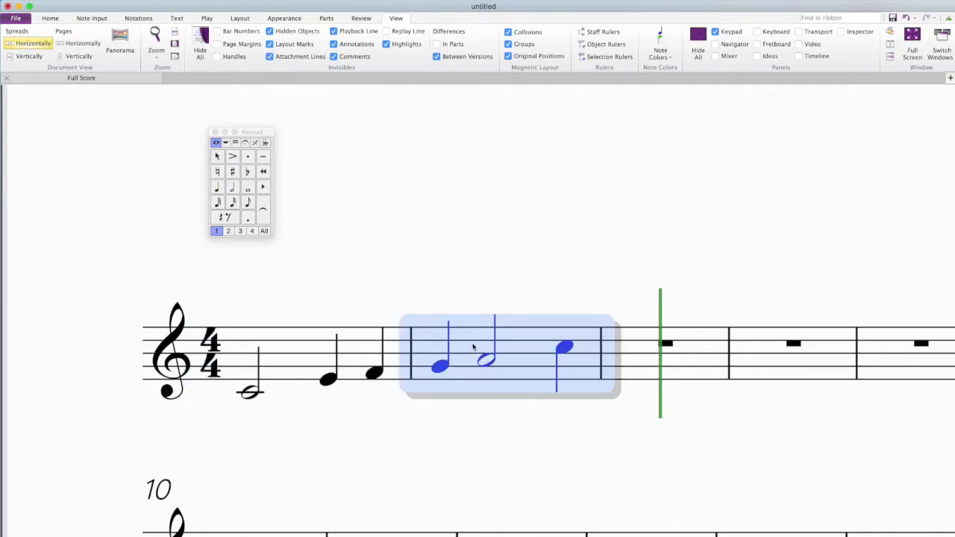
click(511, 407)
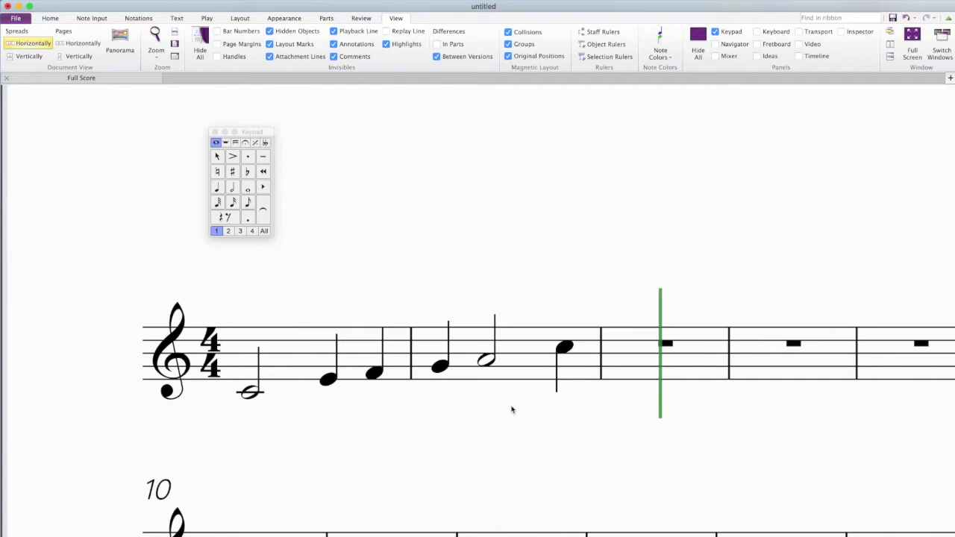
drag(507, 309, 204, 278)
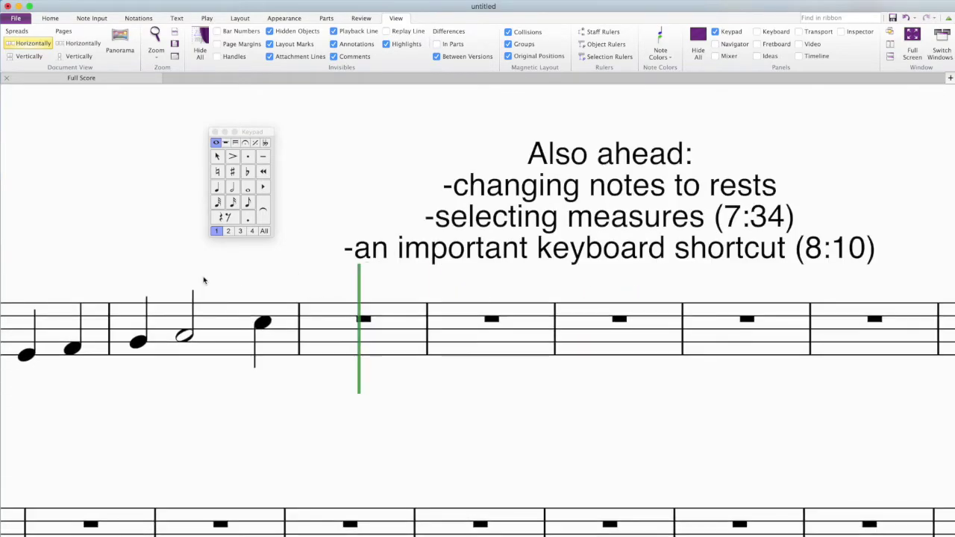
click(248, 203)
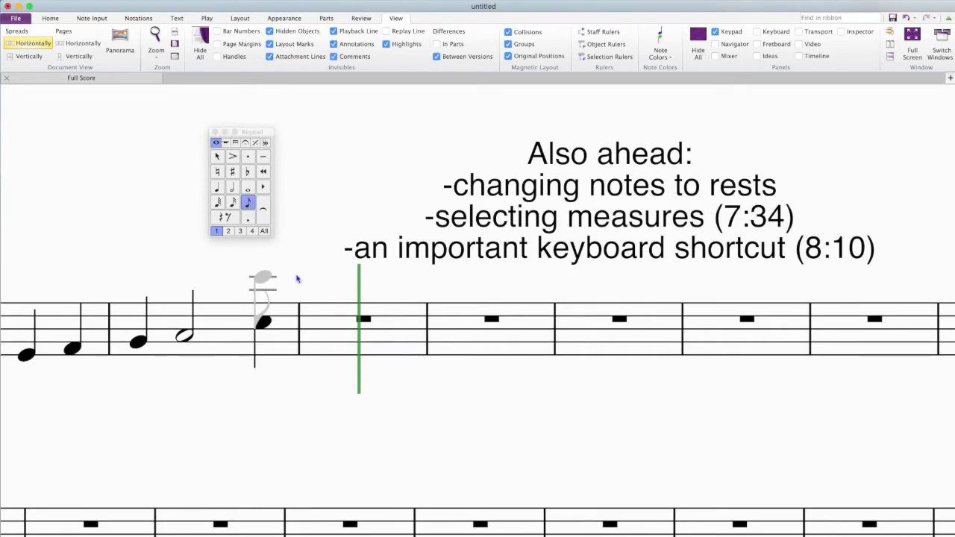
- Enter a run of four beamed eighth notes in bar 3
click(328, 322)
click(373, 324)
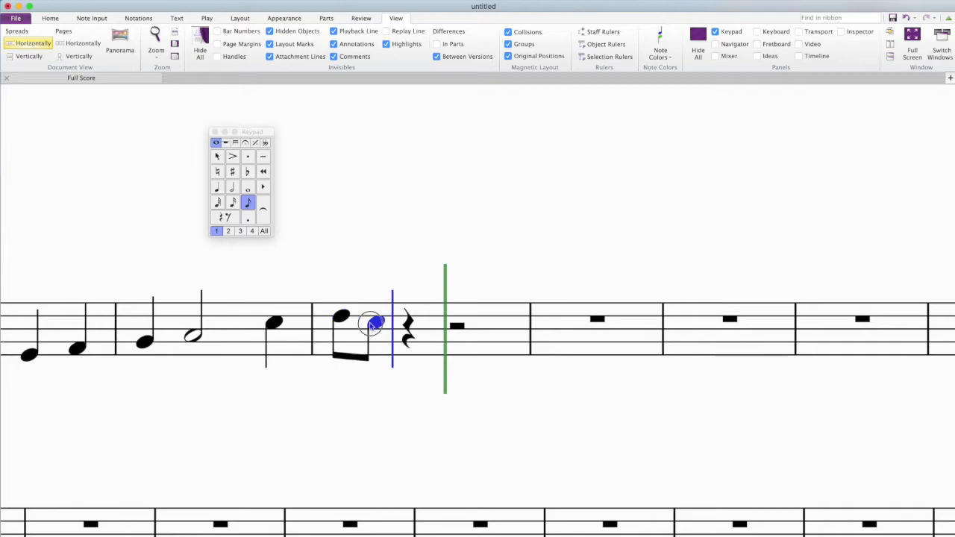
click(407, 330)
click(441, 339)
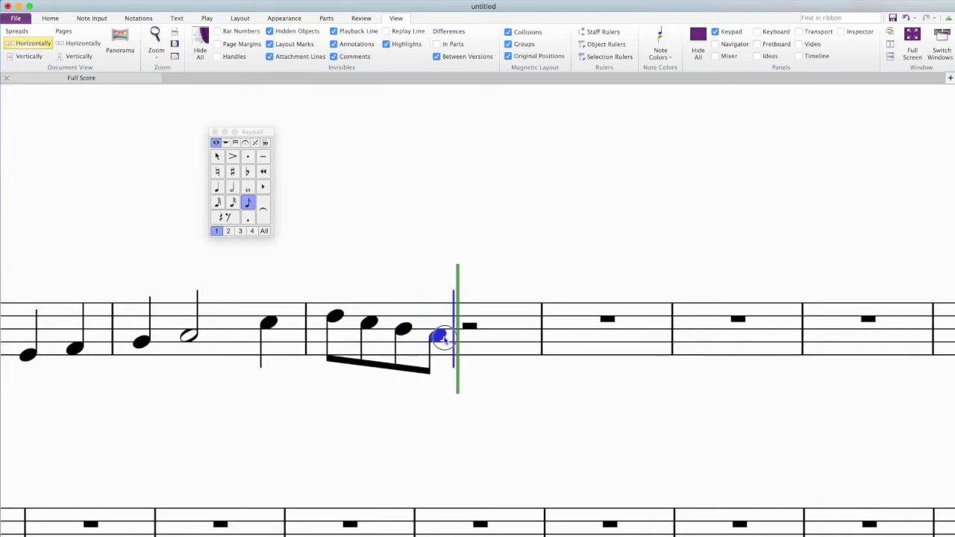
- Fill bar 4 with beamed eighths and open bar 5 with a low middle-C eighth
click(474, 345)
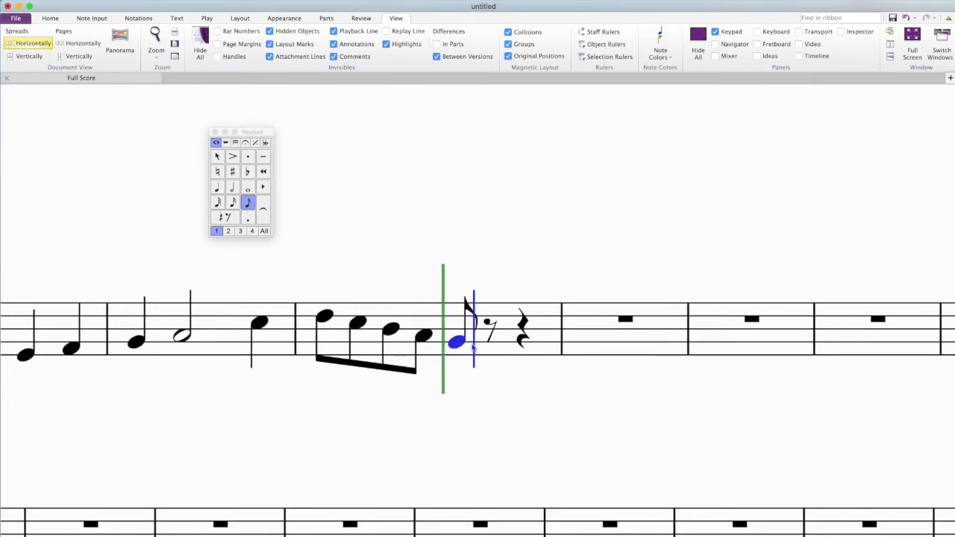
click(523, 344)
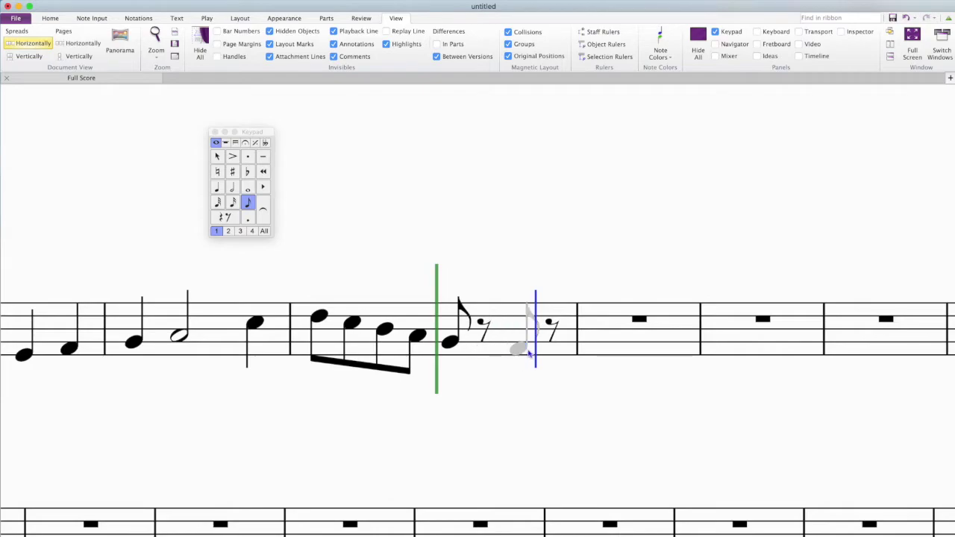
click(522, 348)
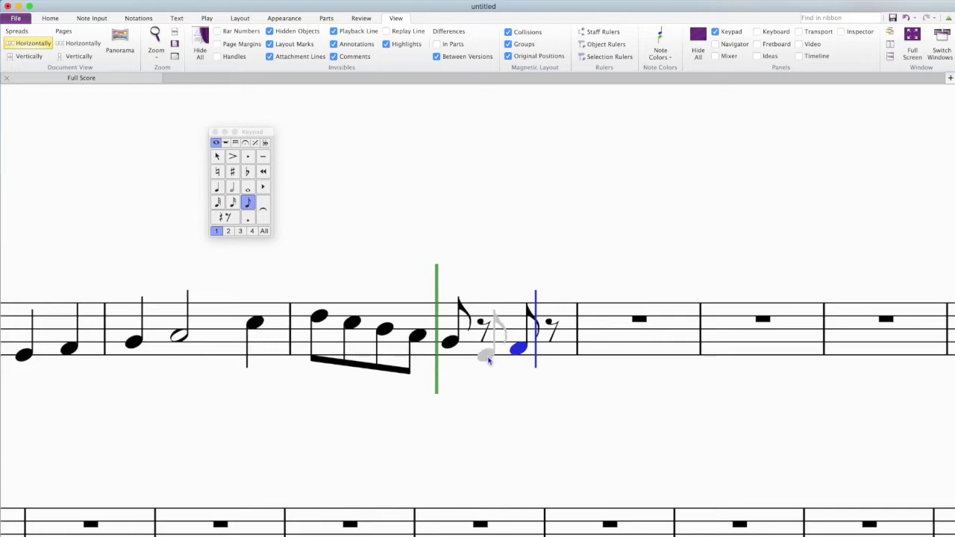
click(488, 358)
click(550, 362)
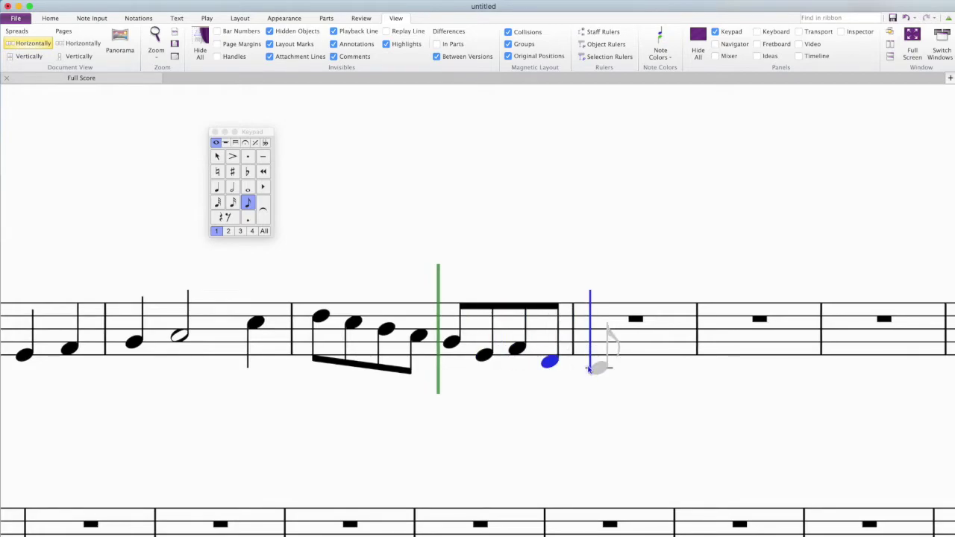
click(589, 369)
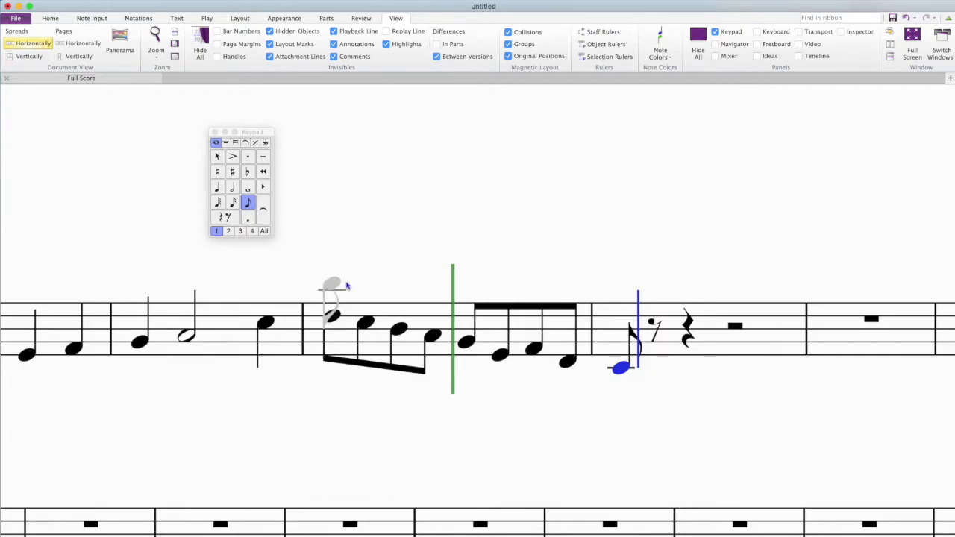
click(332, 318)
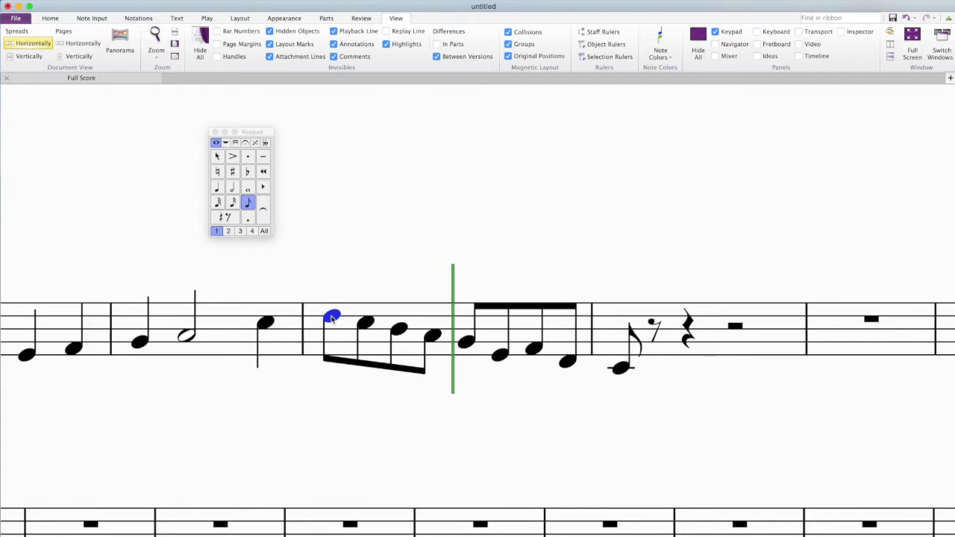
- Play from bar 3, then turn bar 3's second eighth and bar 4's first eighth into rests
key(p)
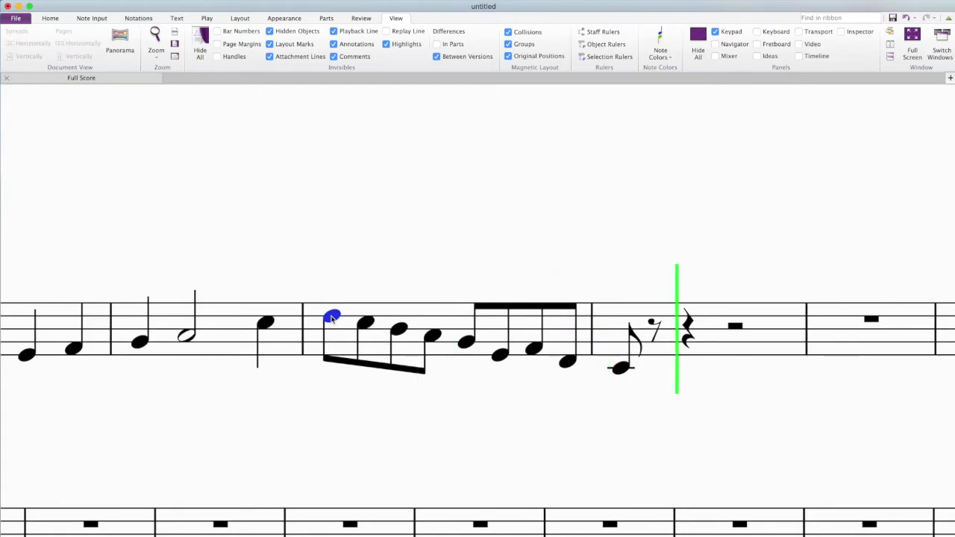
key(space)
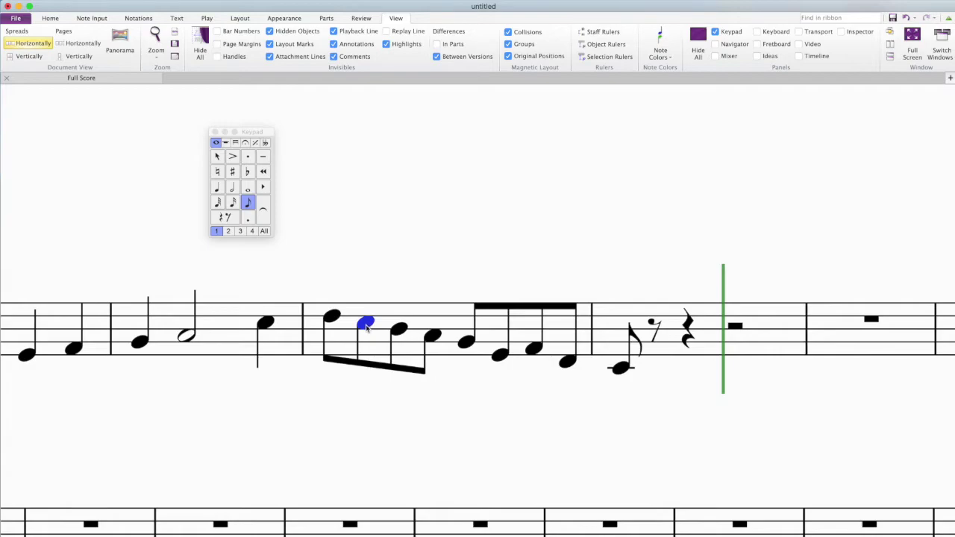
key(Delete)
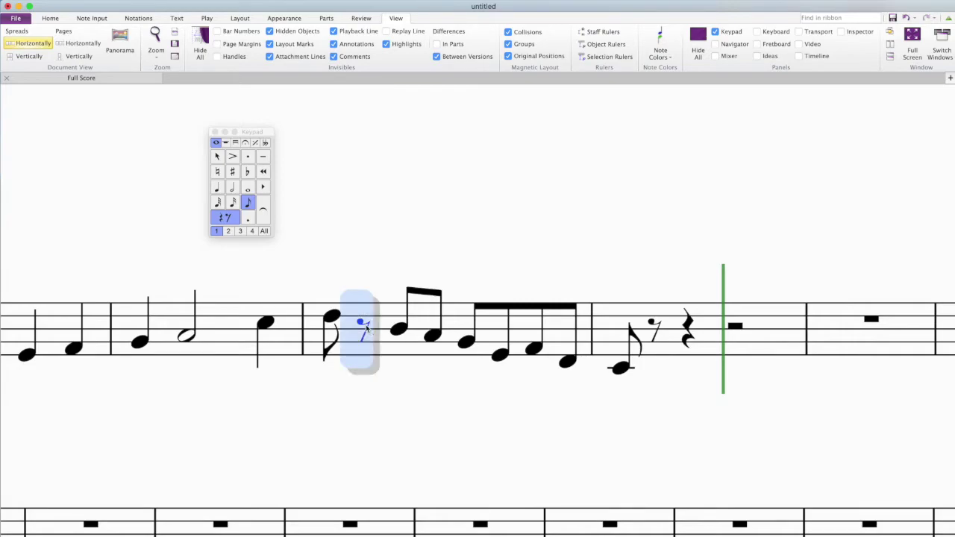
click(466, 342)
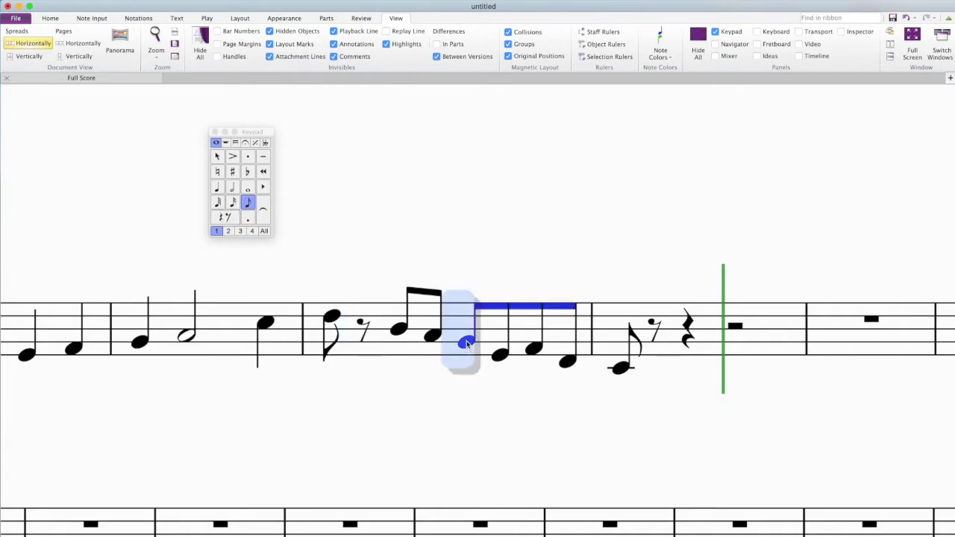
key(0)
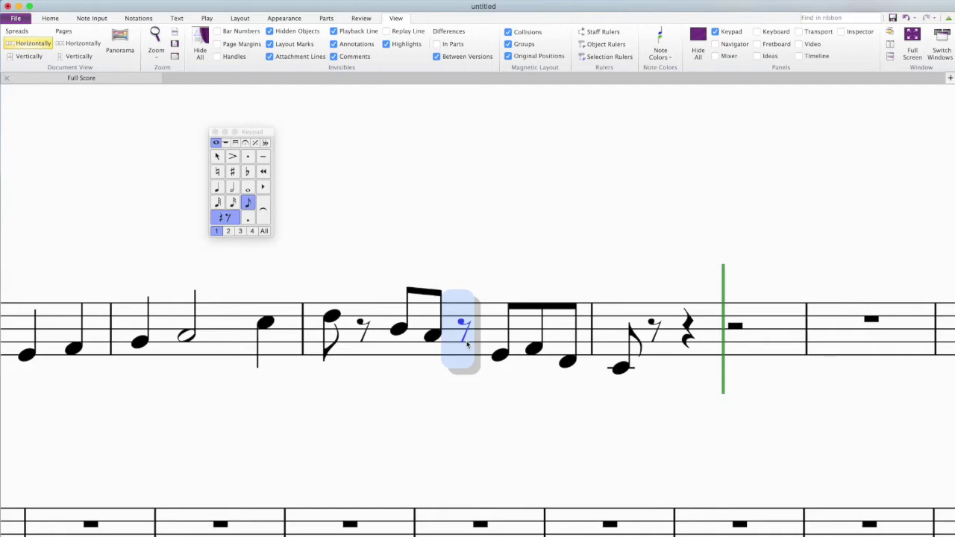
click(467, 382)
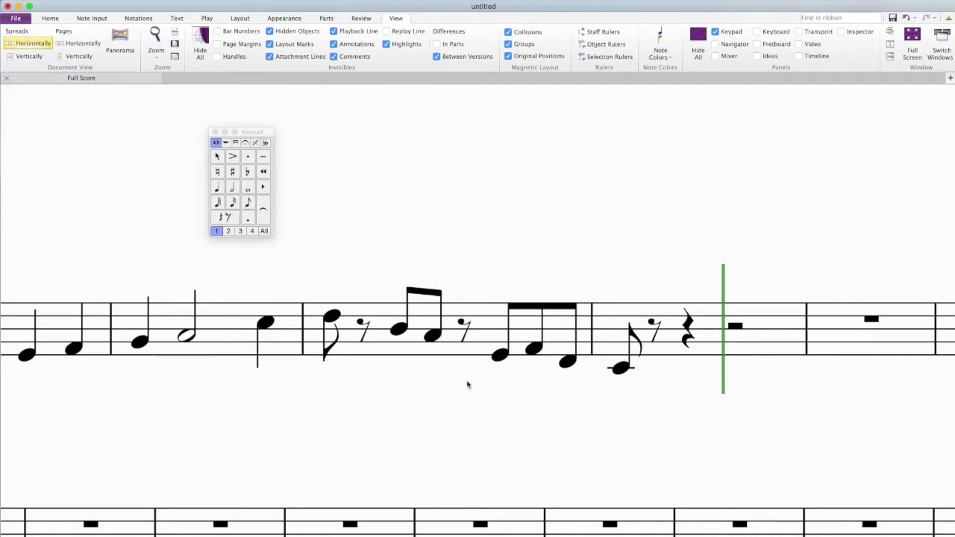
- Play back from the start of bar 3 and bring the score's opening into view
click(334, 318)
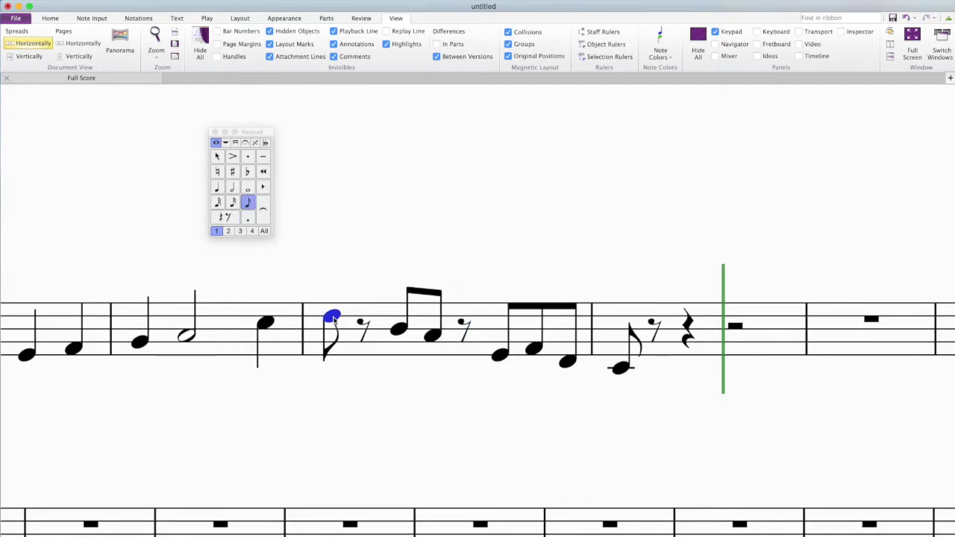
key(p)
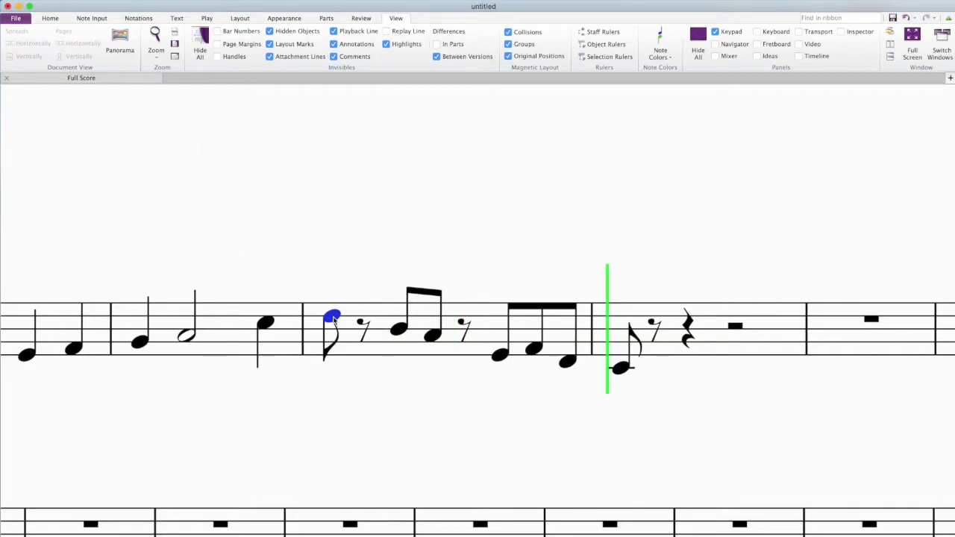
key(space)
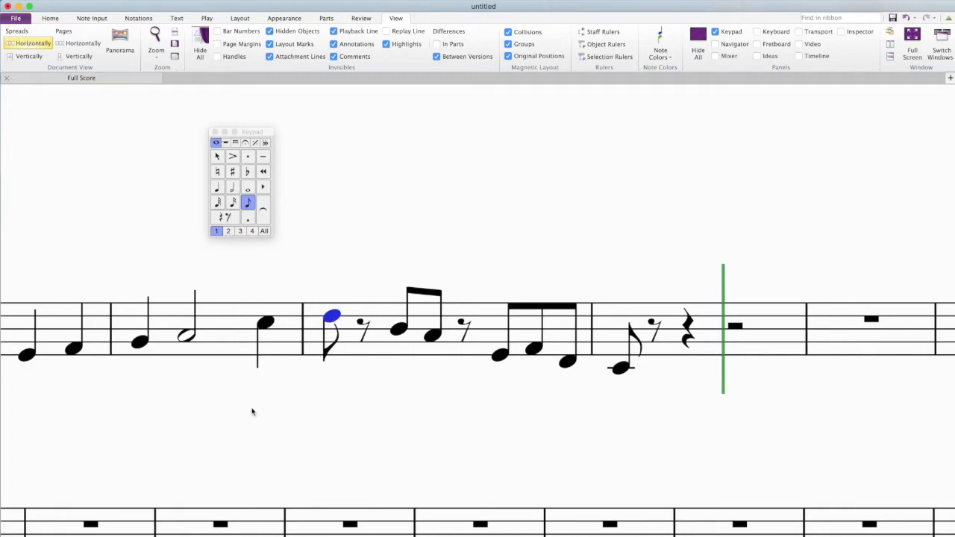
drag(251, 410, 454, 427)
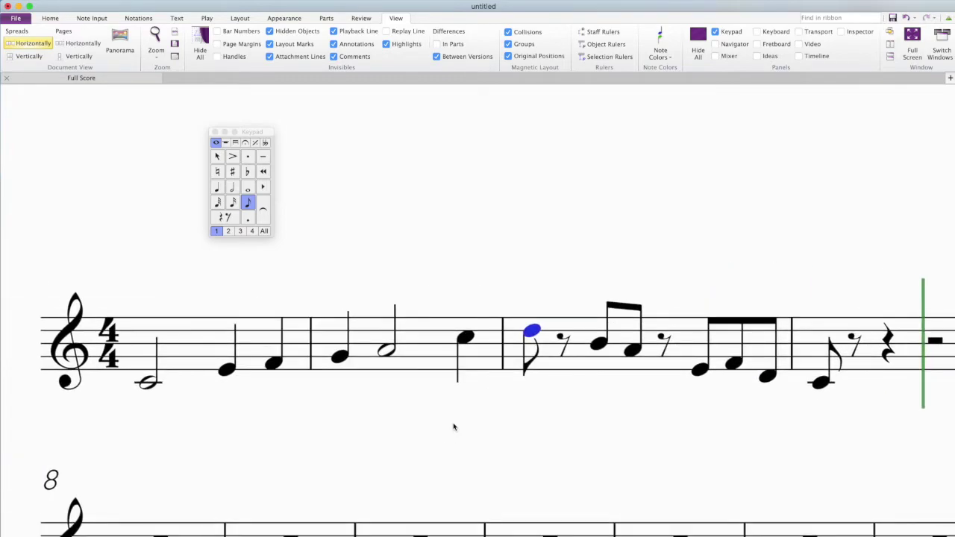
- Make bar 2's first quarter note a quarter rest and play from bar 1's opening half note
click(341, 358)
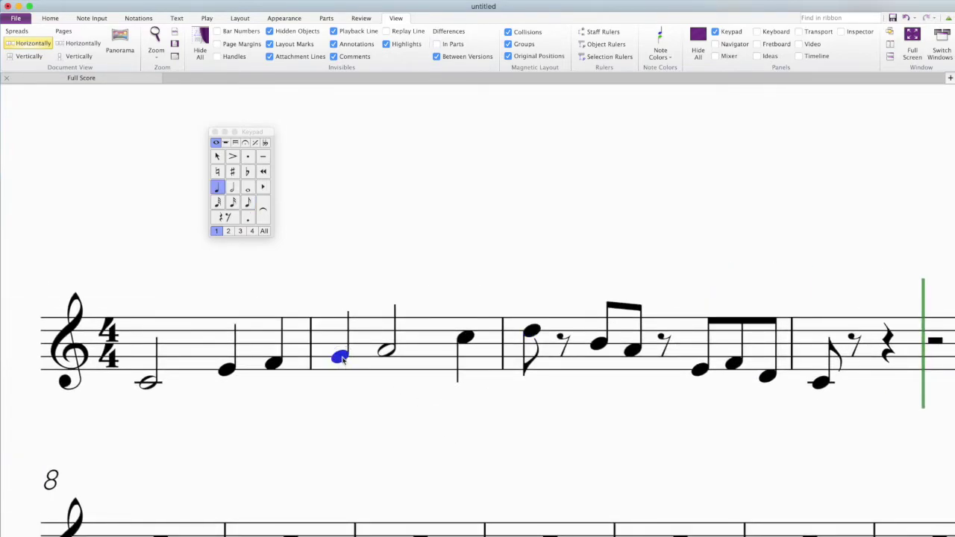
key(0)
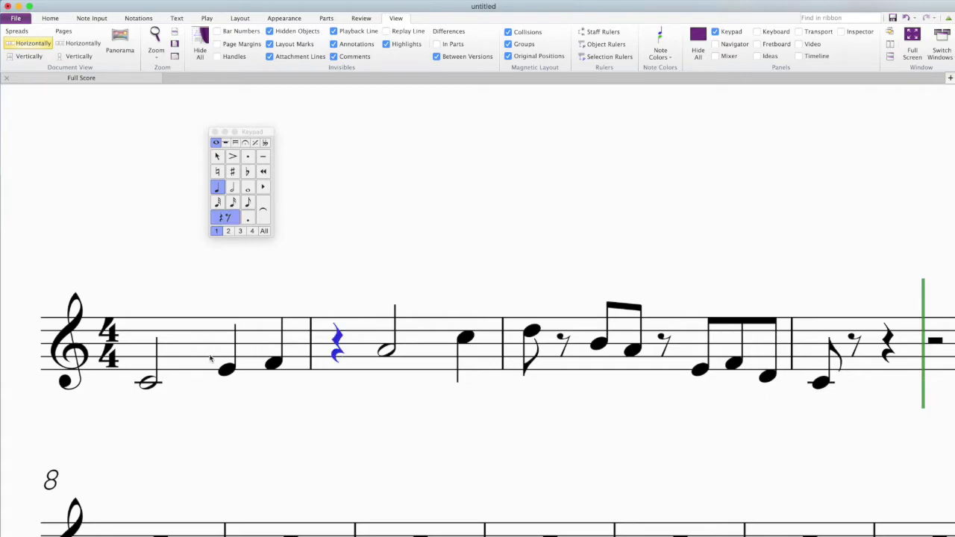
click(147, 384)
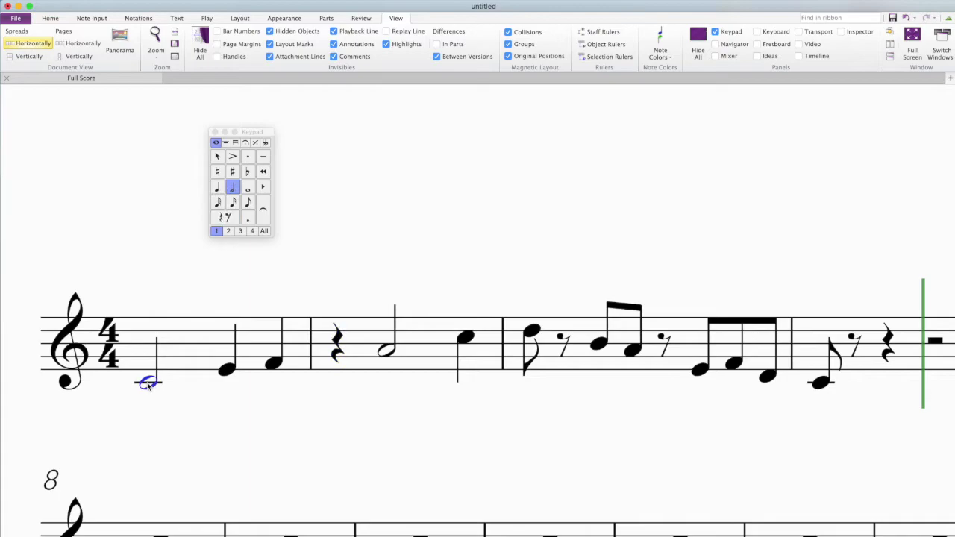
key(p)
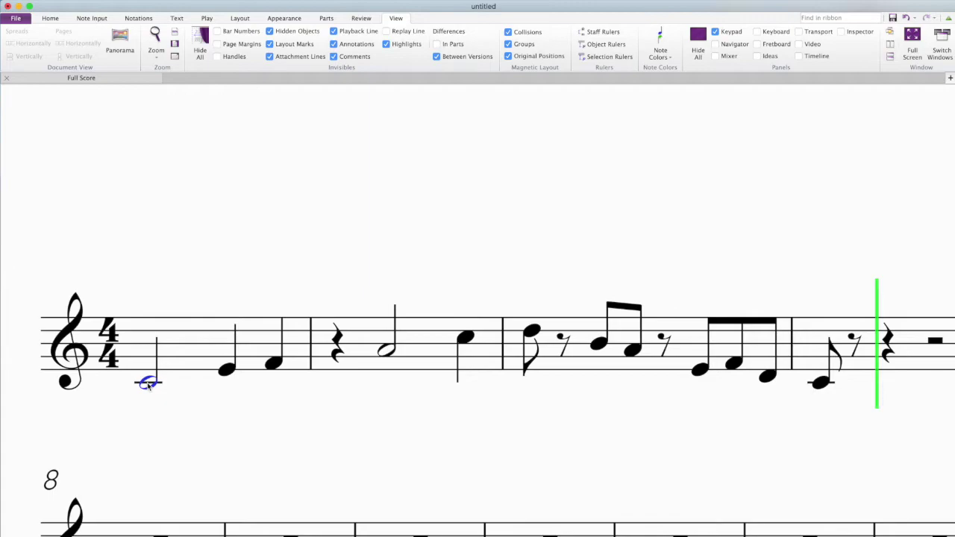
key(space)
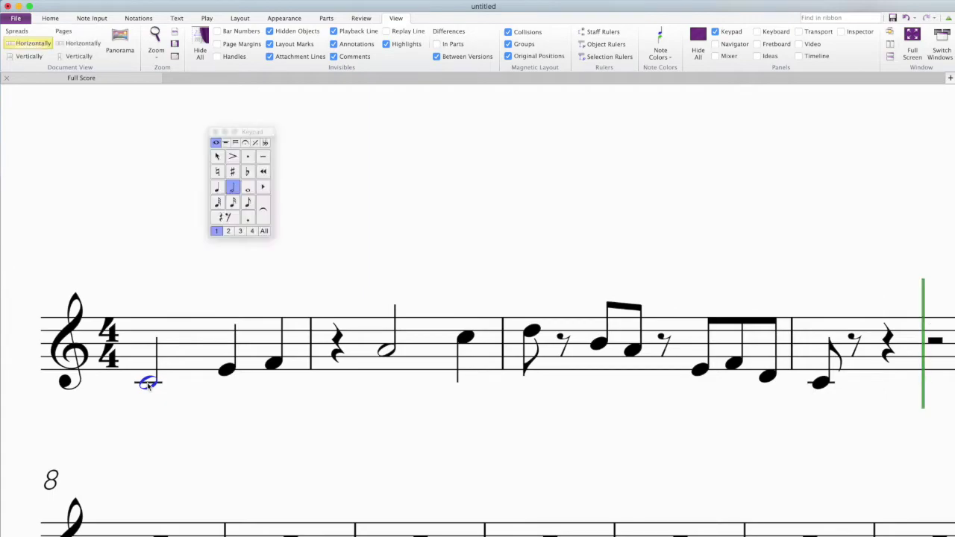
- Delete the notes in bars 1–4, then undo the deletion
click(213, 359)
shift+click(817, 344)
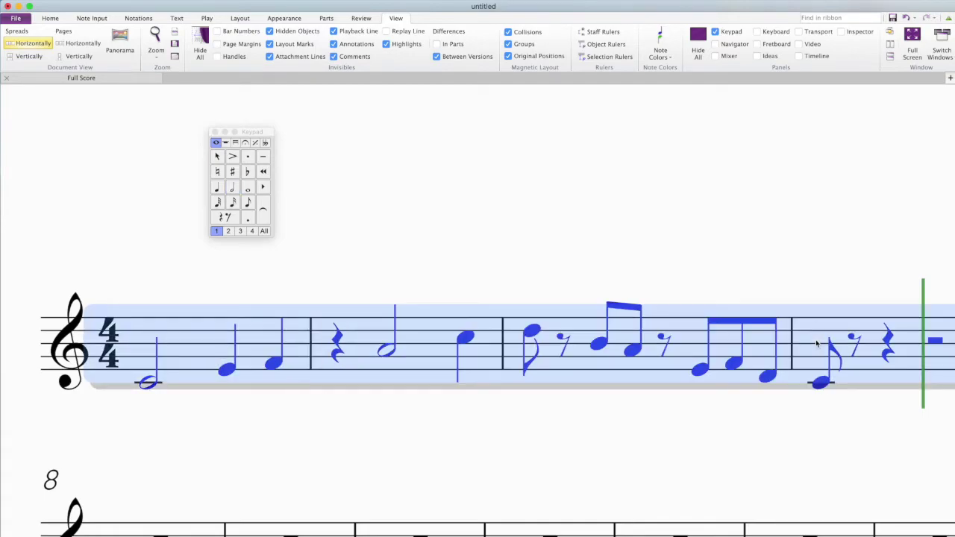
key(Delete)
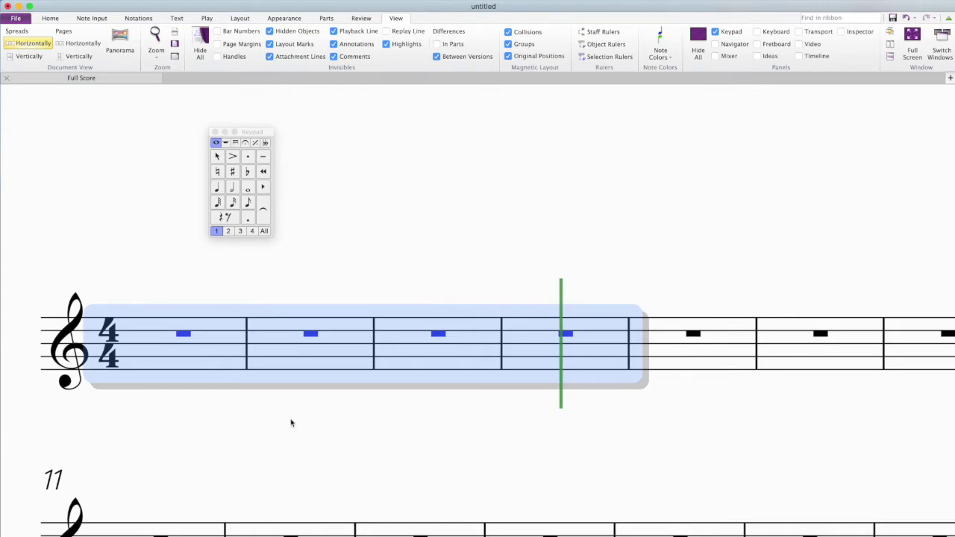
key(super+z)
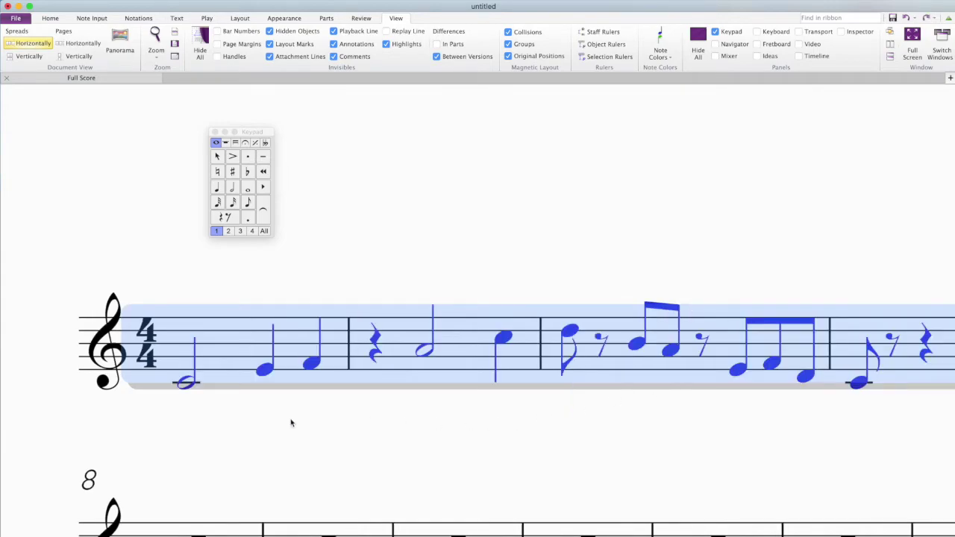
click(286, 425)
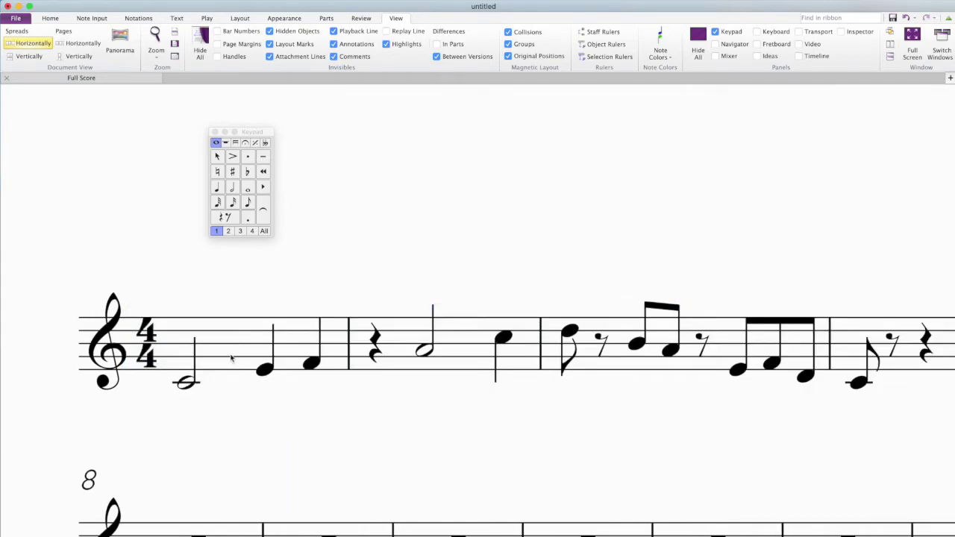
- Reselect bars 1–4 and delete their notes, leaving only bar rests
click(231, 344)
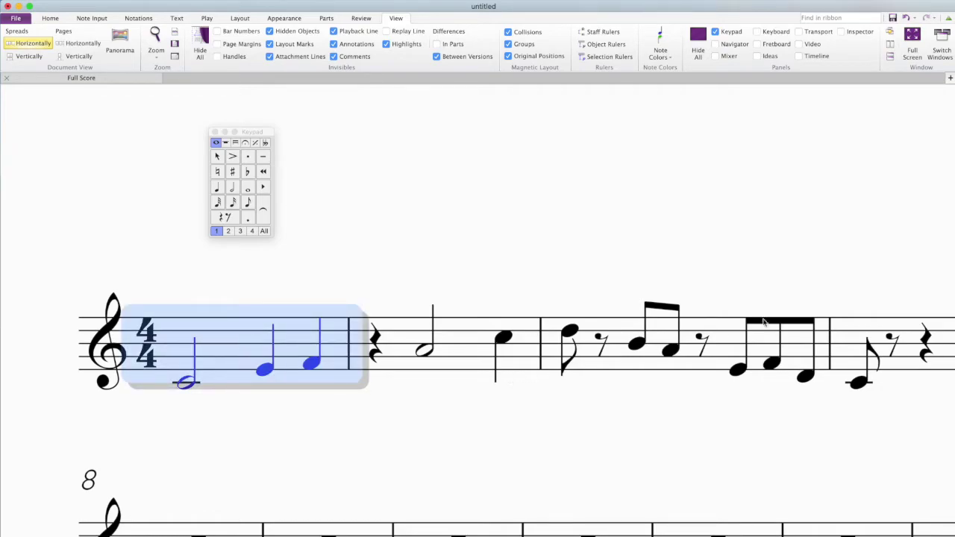
shift+click(857, 340)
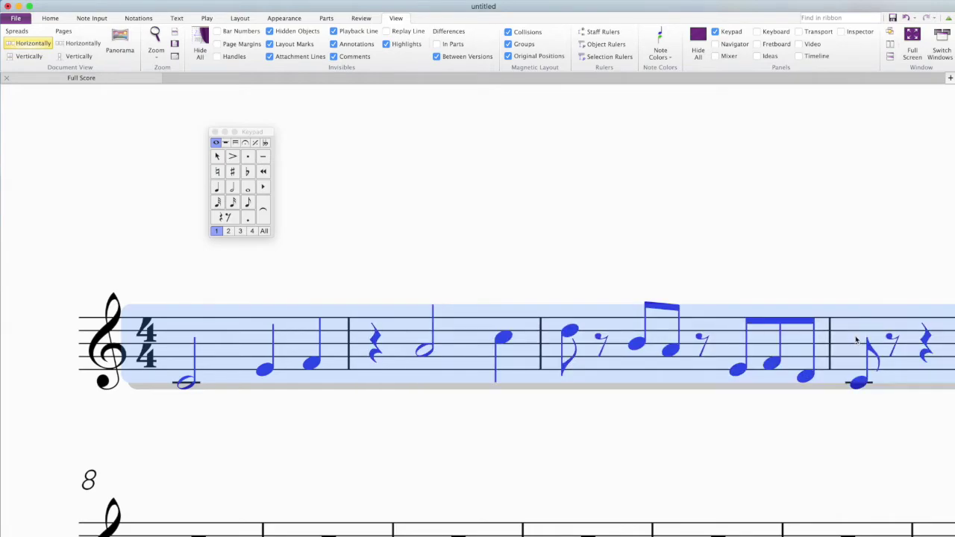
key(Delete)
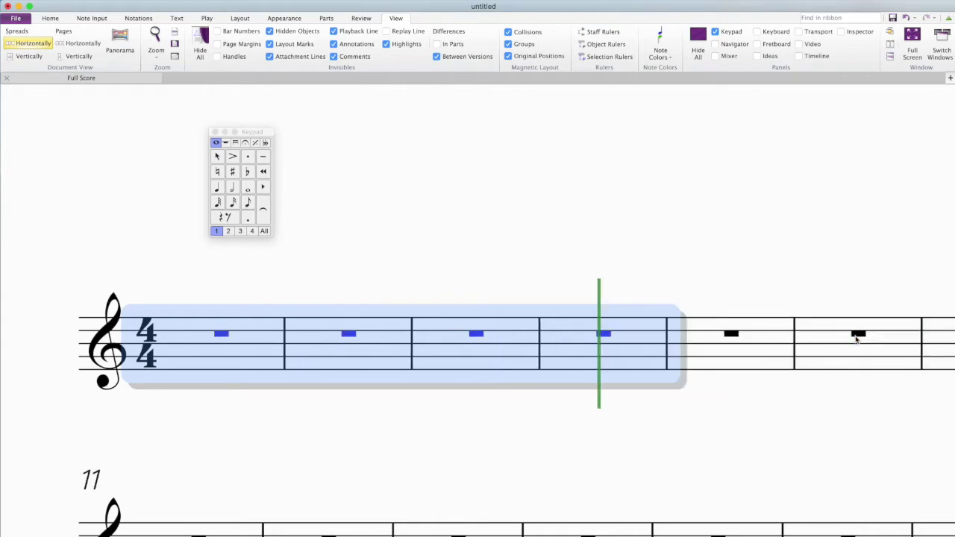
click(381, 415)
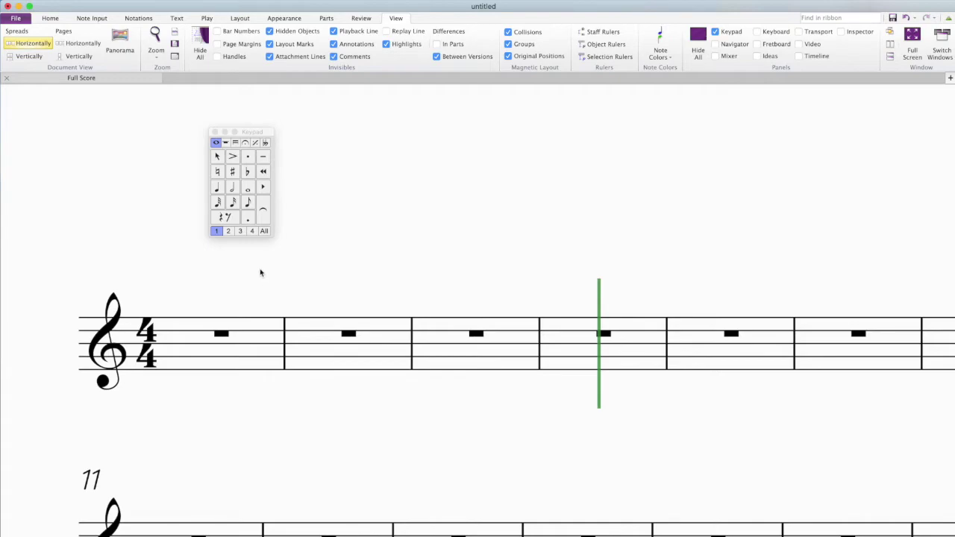
click(250, 336)
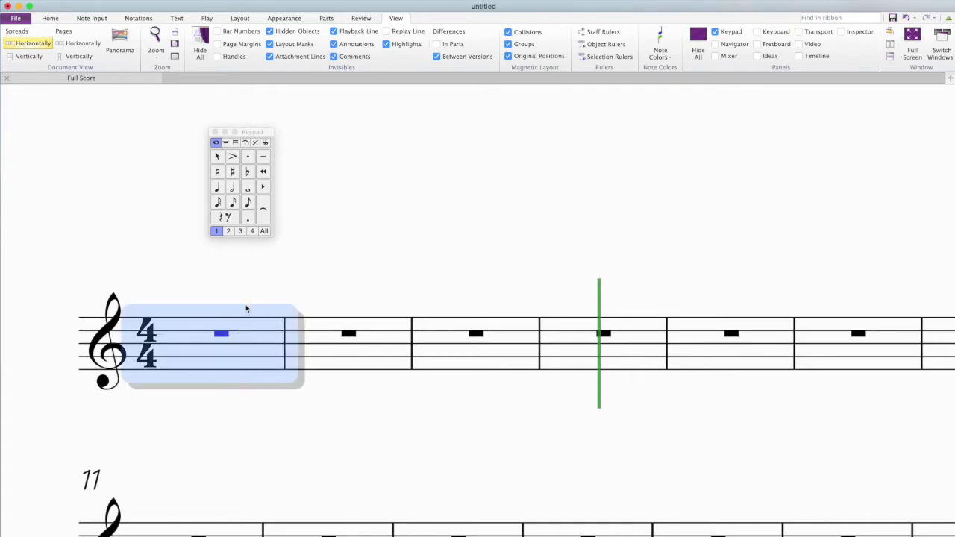
- Try splitting bar 1's rest into eighth rests, then revert to a full-bar rest
click(248, 204)
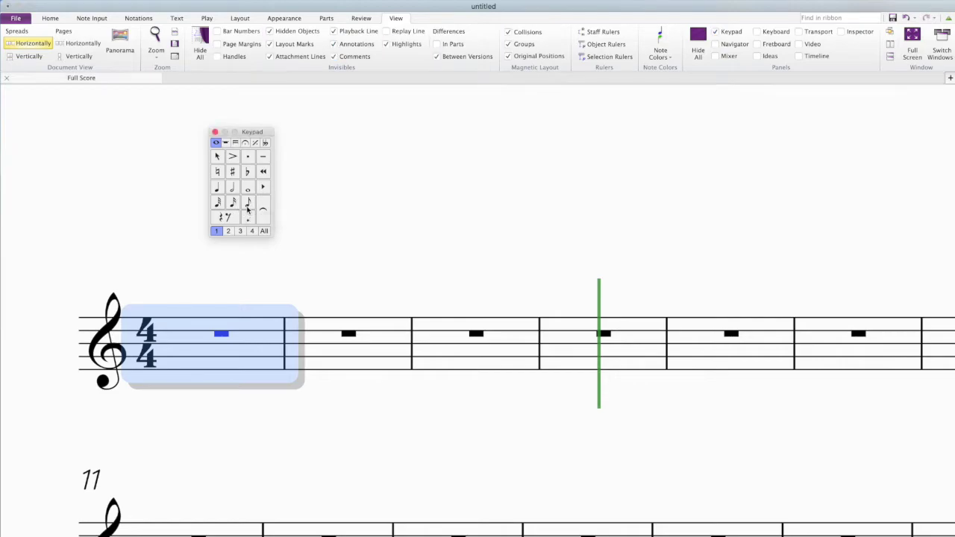
click(257, 262)
key(ctrl+a)
key(Delete)
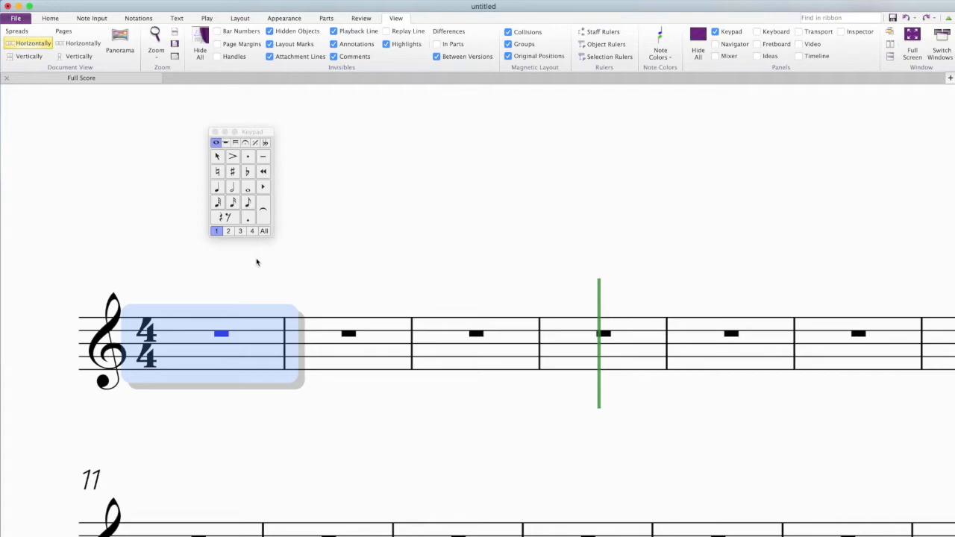
click(265, 267)
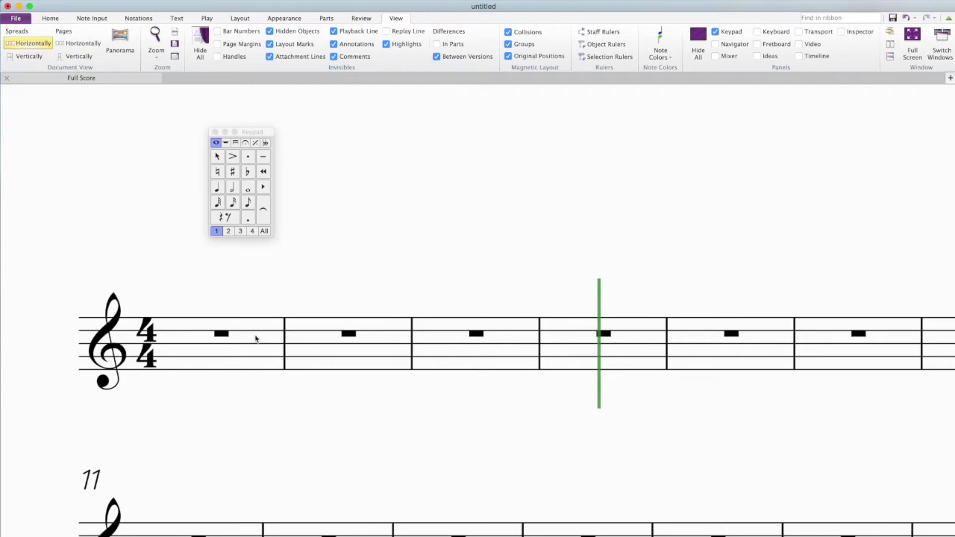
- Enter four descending beamed eighth notes at the start of bar 1
click(249, 204)
click(186, 340)
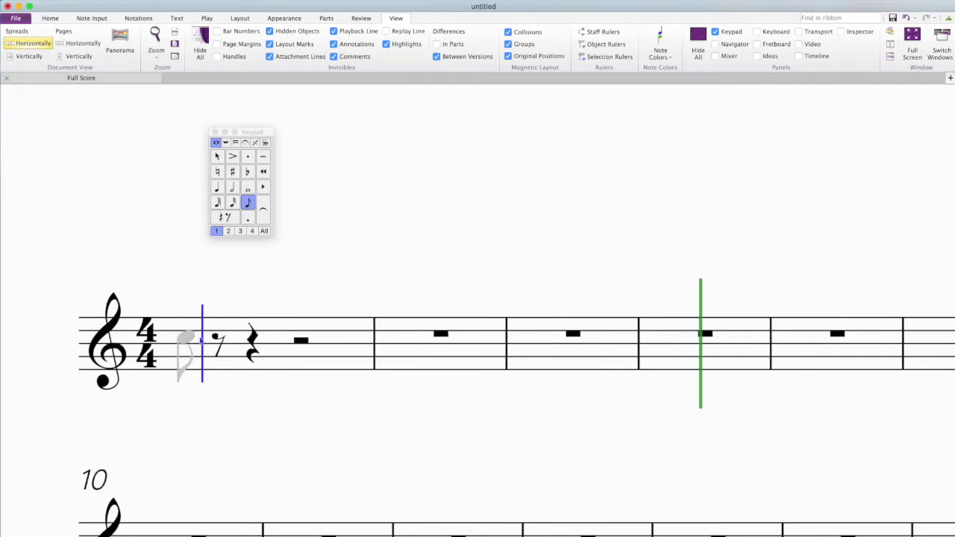
click(227, 344)
click(254, 349)
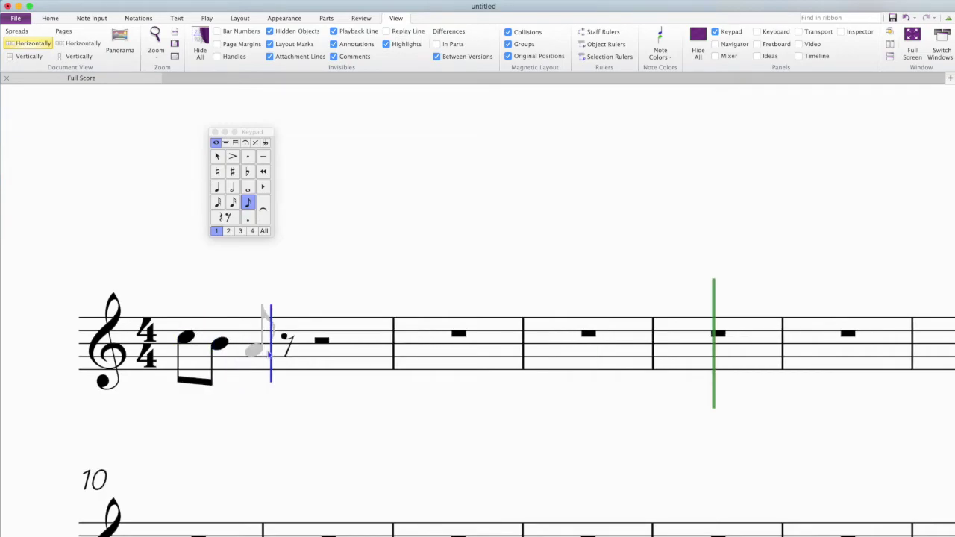
click(278, 359)
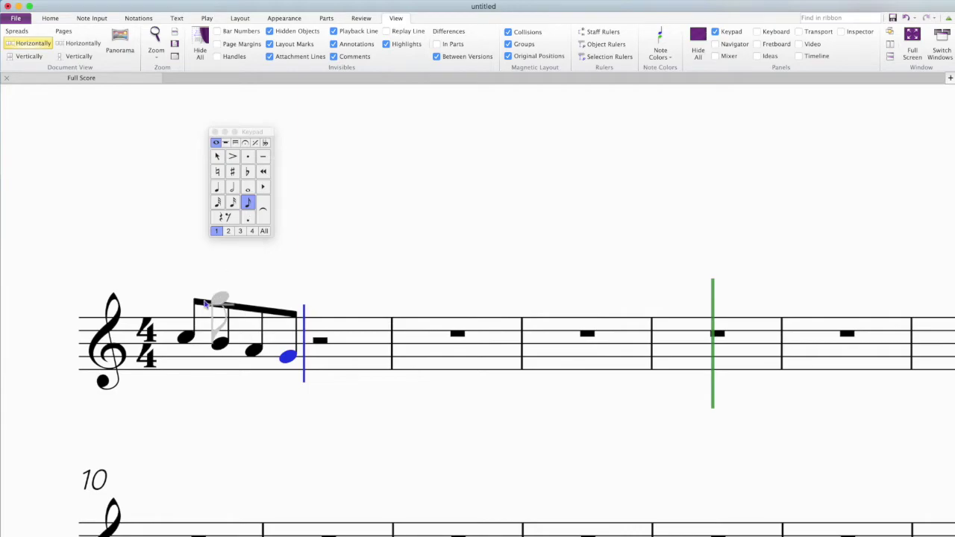
key(Escape)
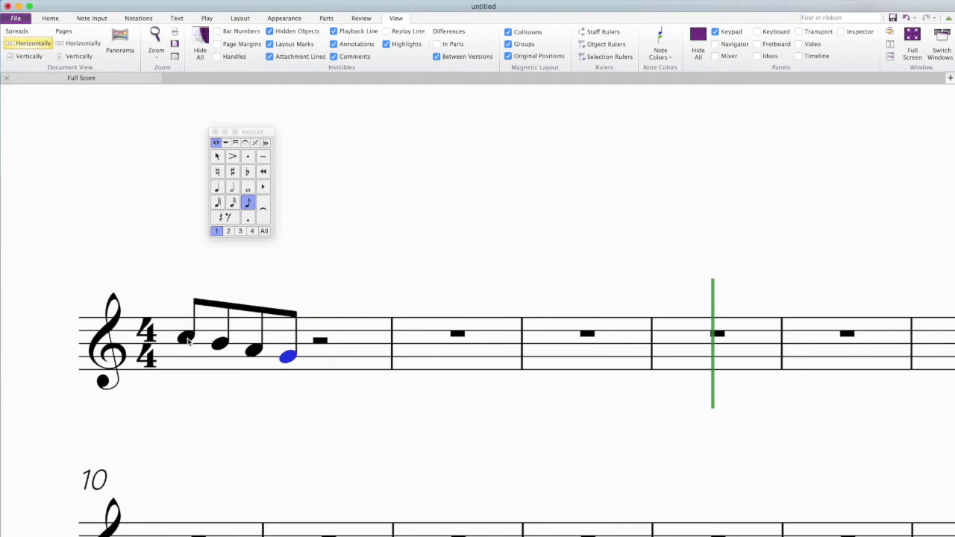
- Play back from bar 1's first note and clear the selection
click(188, 339)
key(p)
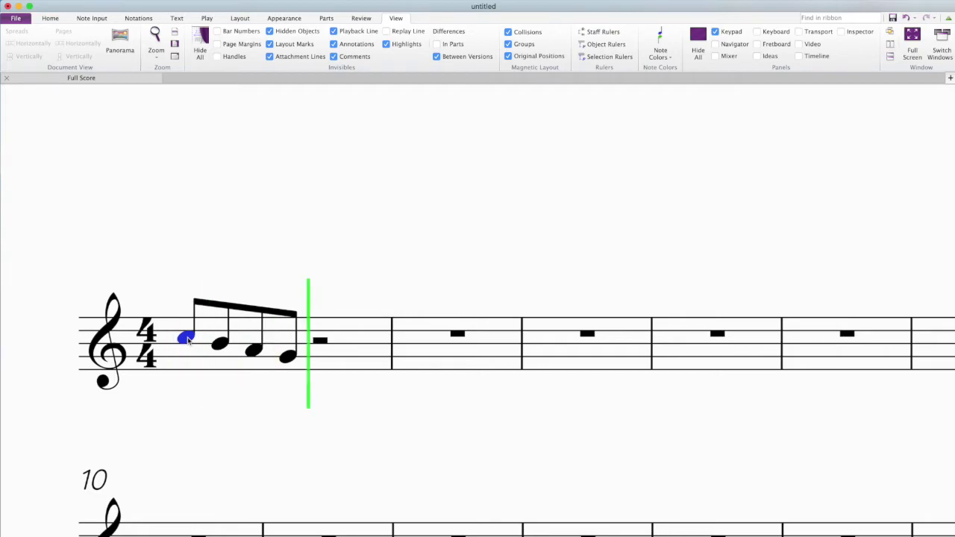
key(Escape)
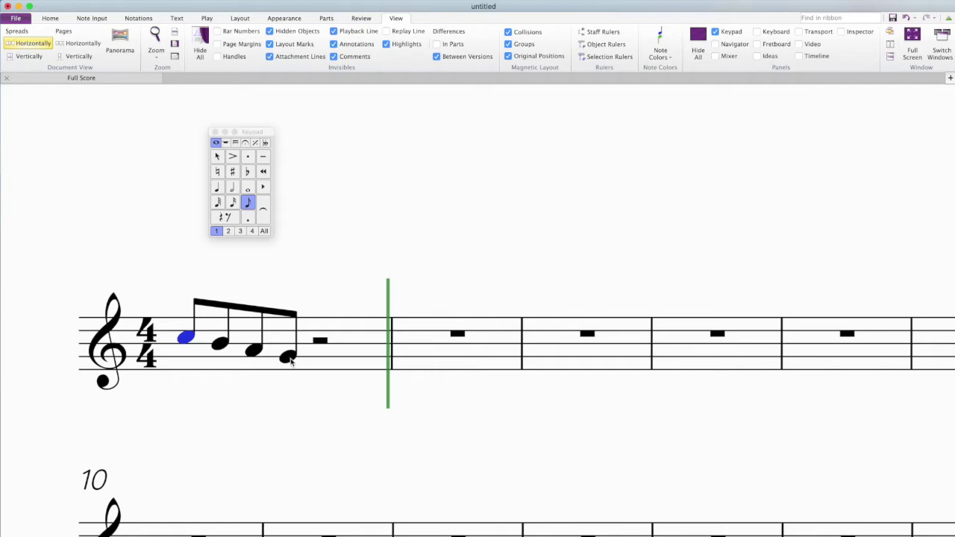
click(311, 280)
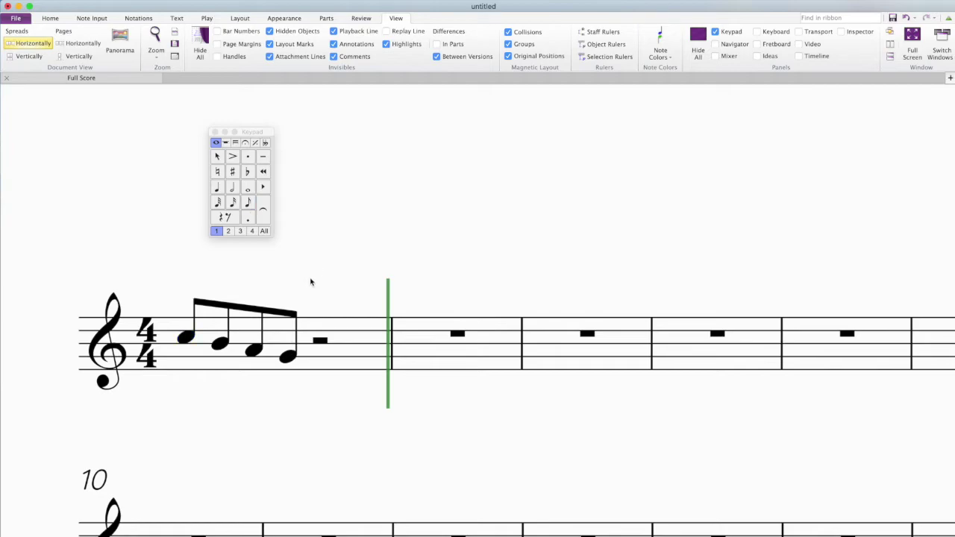
- Repeat the four-note eighth group three times with R, then play from bar 1
click(186, 340)
shift+click(290, 359)
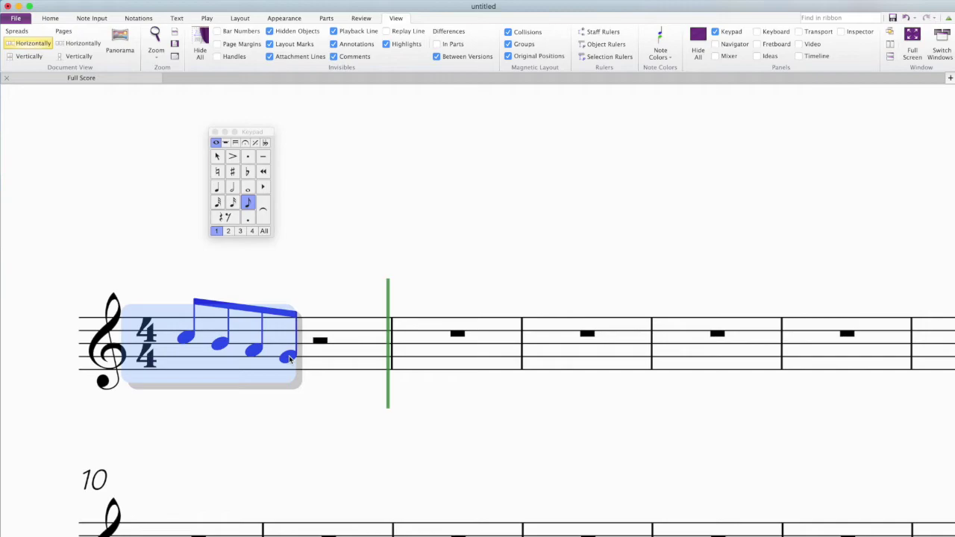
key(r)
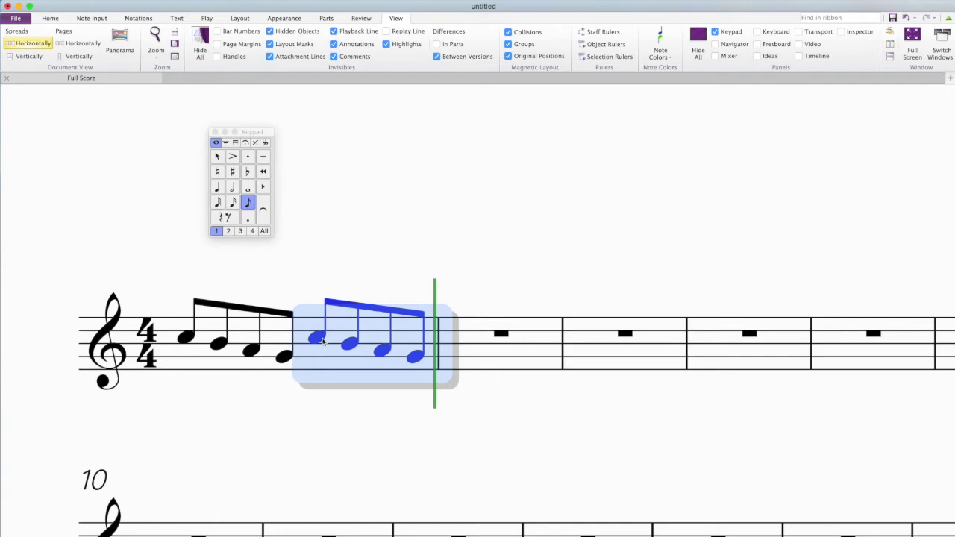
key(r)
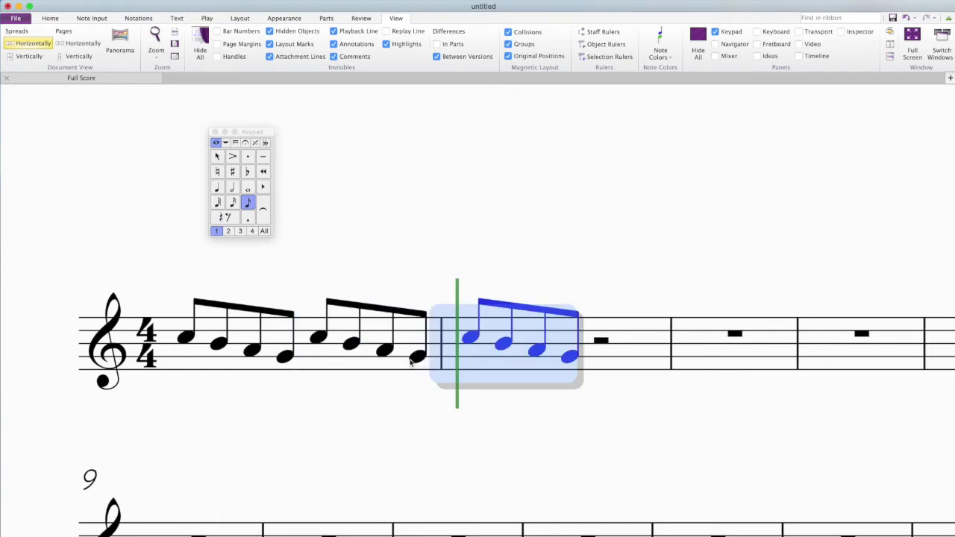
key(r)
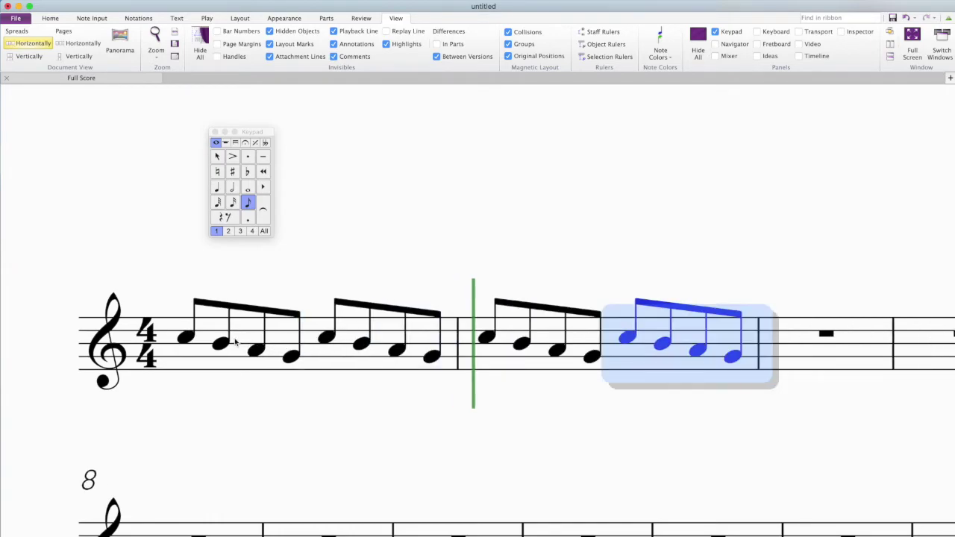
click(187, 339)
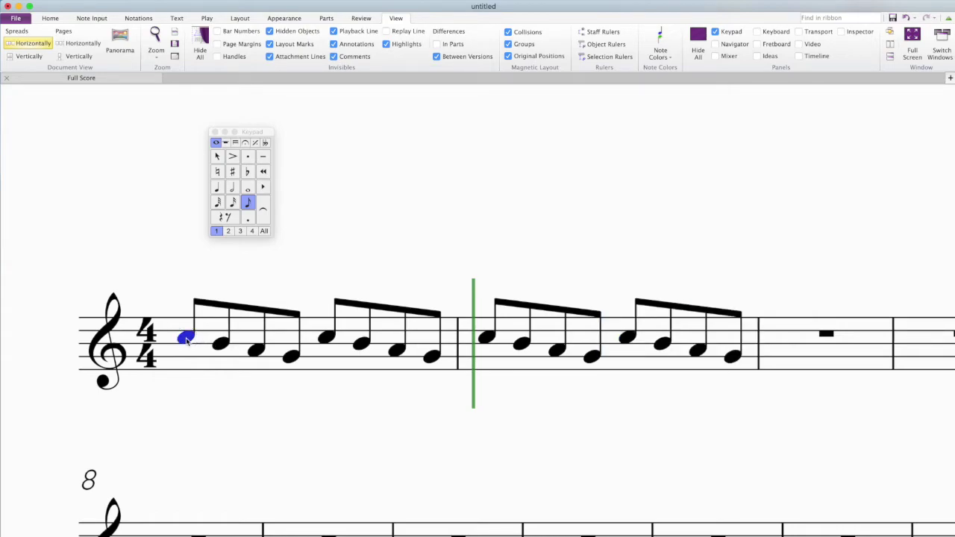
key(space)
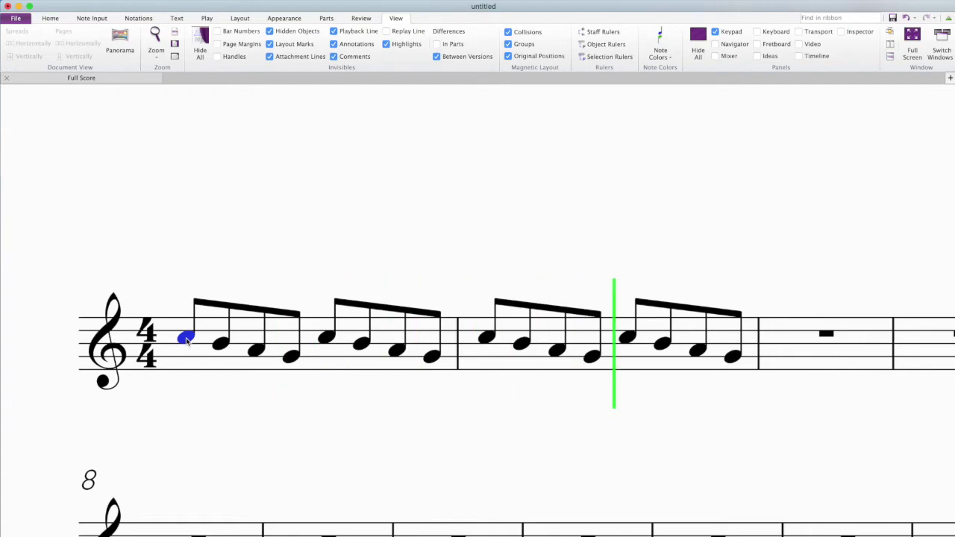
key(space)
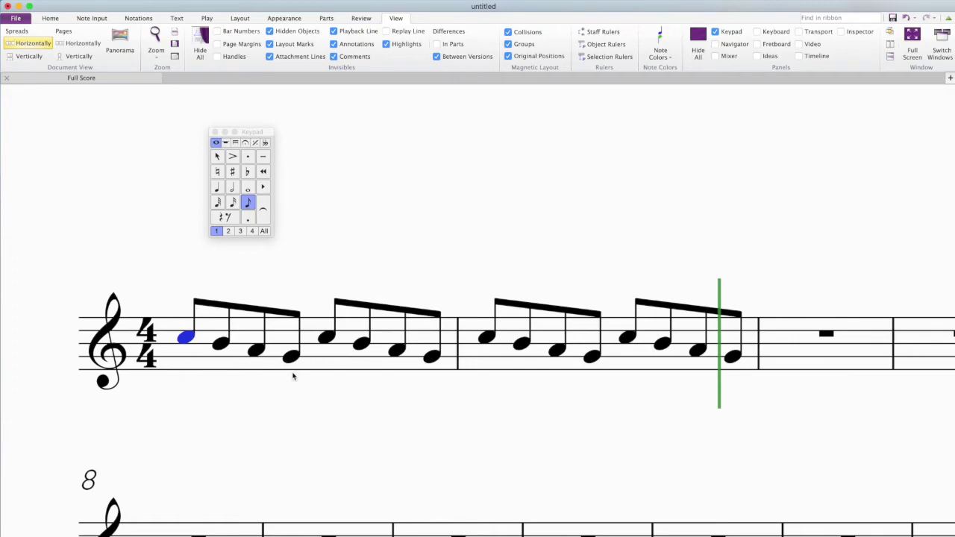
- Delete the repeated eighth-note groups from bar 1's second group through bar 2
click(330, 339)
shift+click(733, 358)
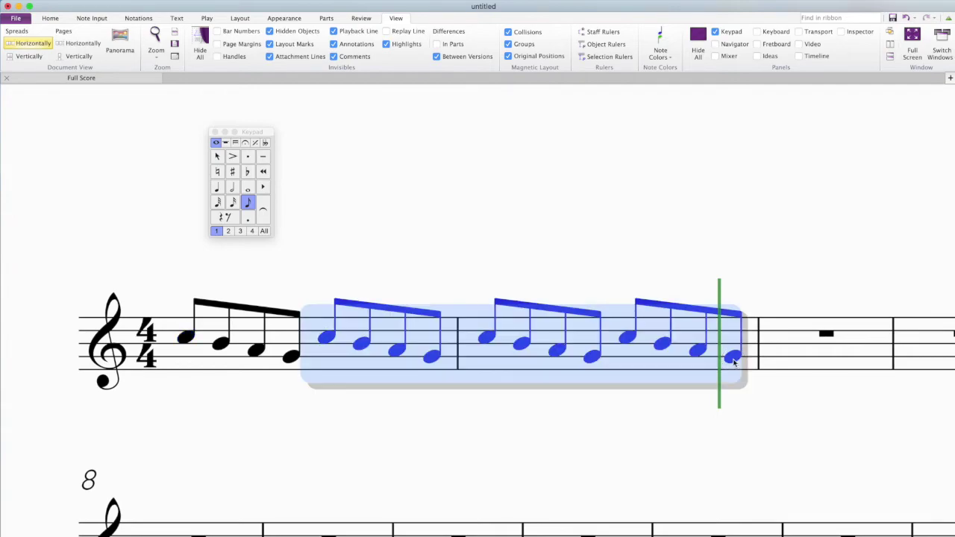
key(Delete)
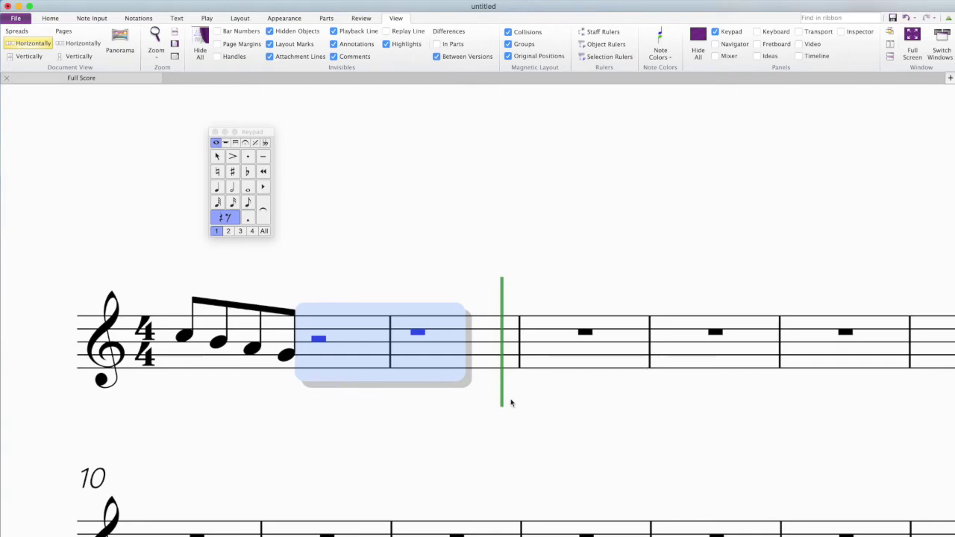
click(425, 430)
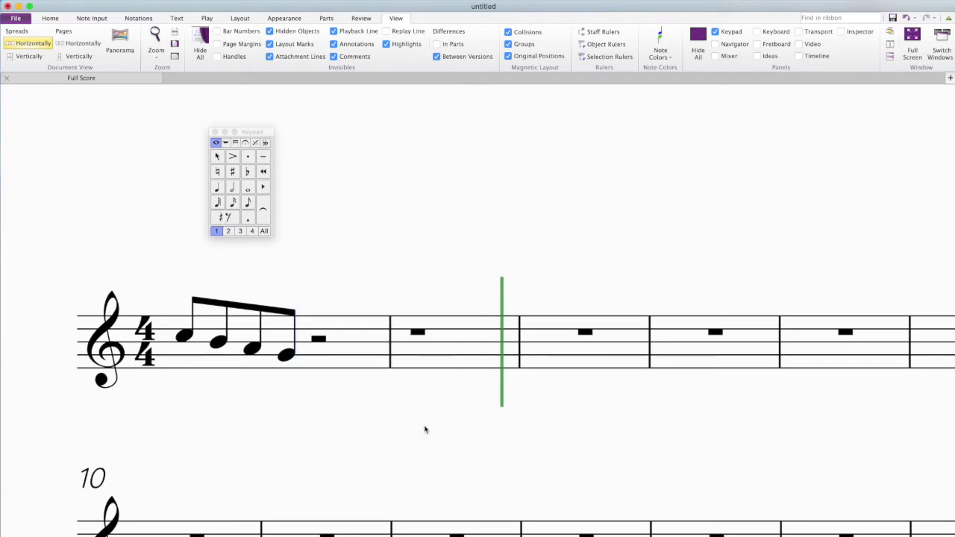
- Add a second four-note beamed eighth group to complete bar 1
click(287, 356)
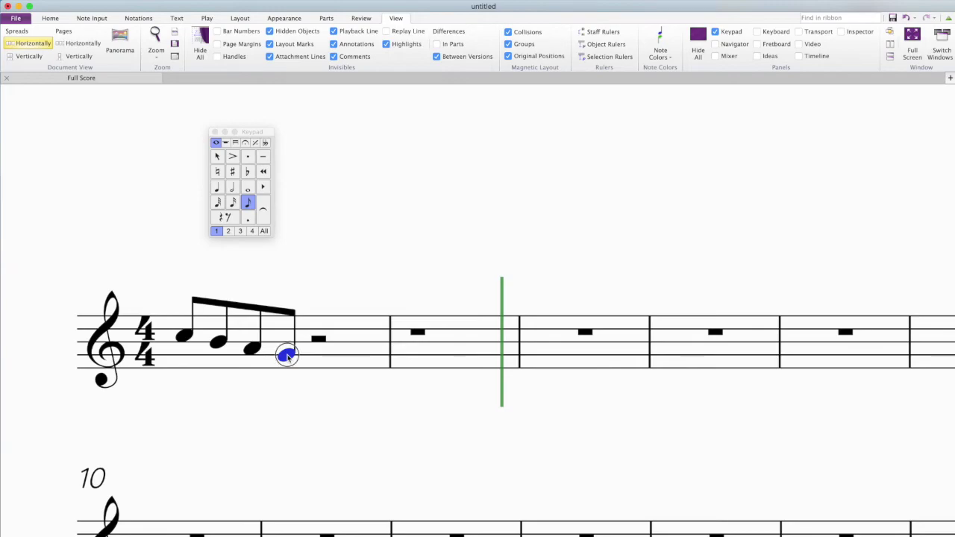
click(288, 356)
key(g)
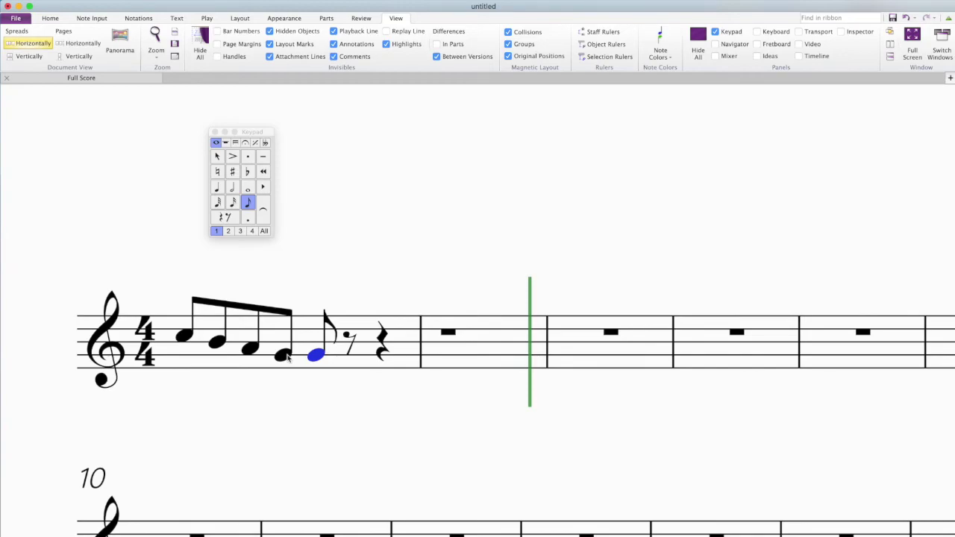
click(332, 371)
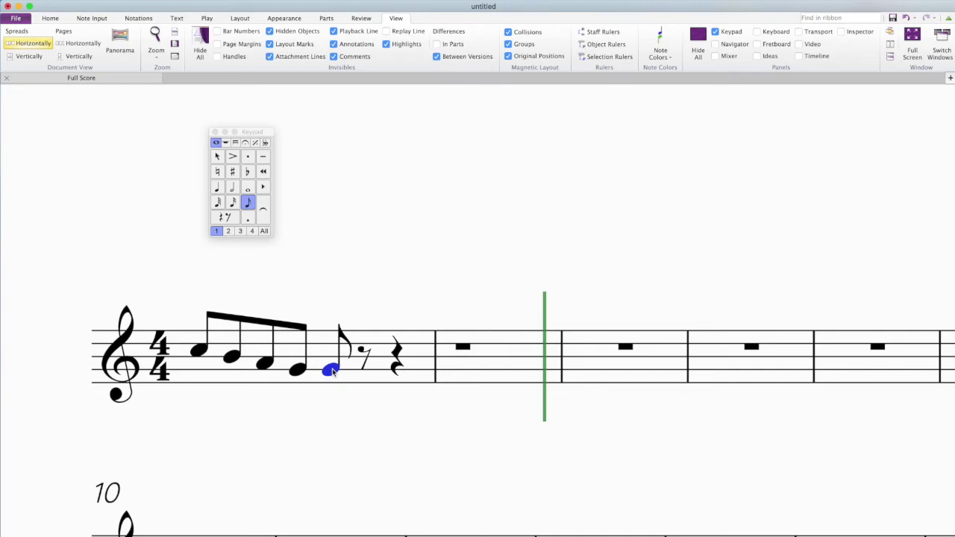
key(Up)
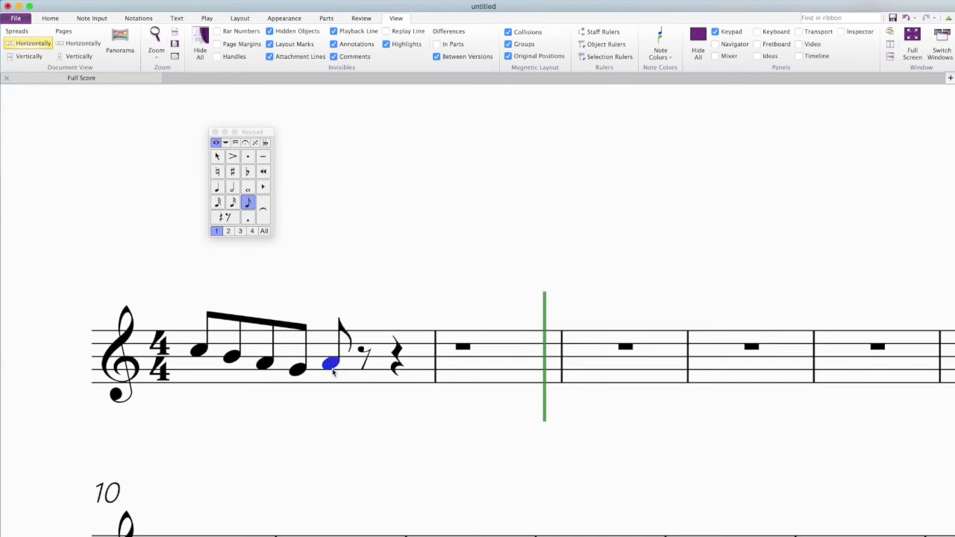
key(Up)
key(Up)
key(Up)
key(Up)
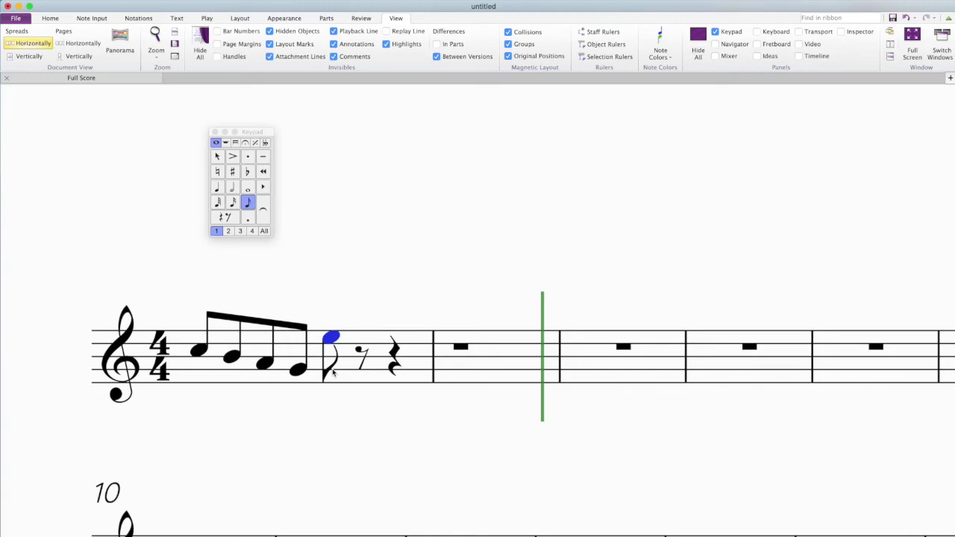
key(e)
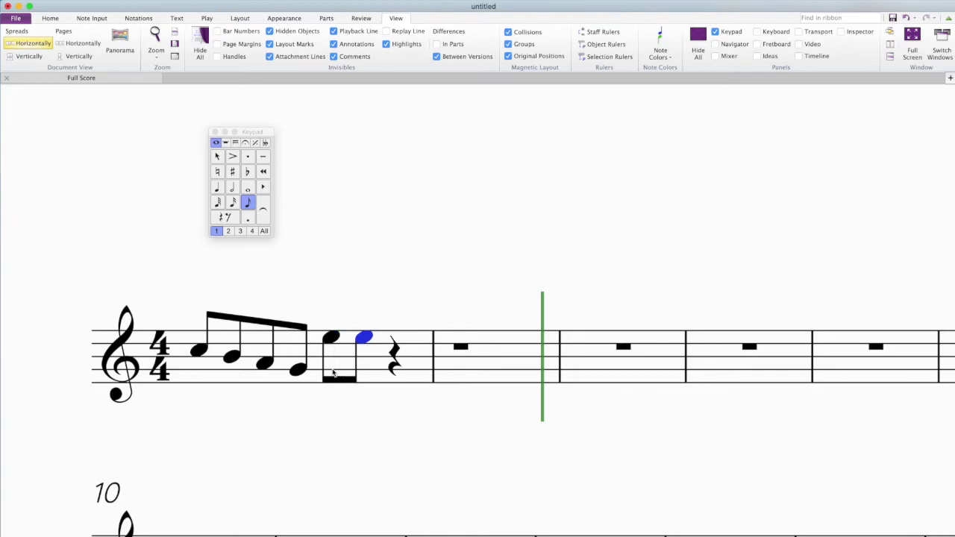
key(Down)
key(d)
key(Down)
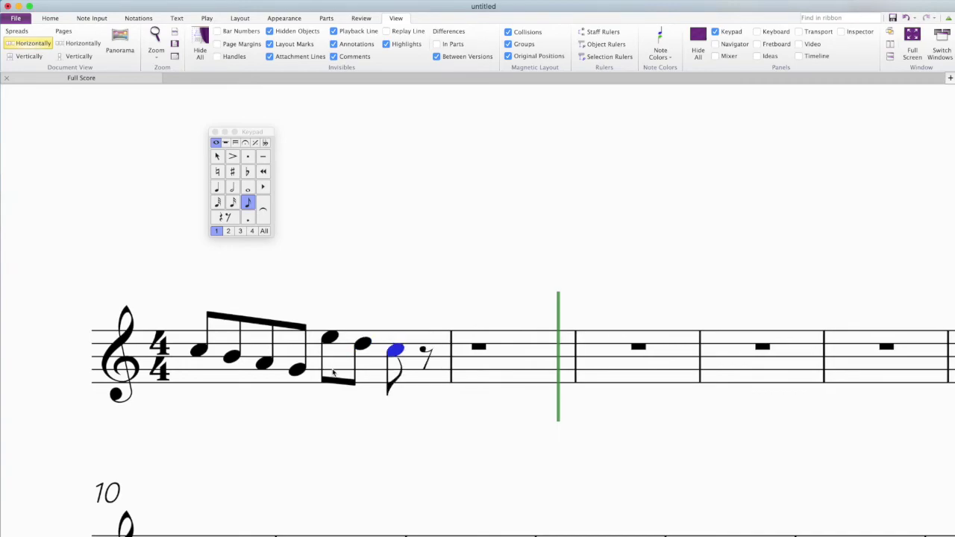
key(b)
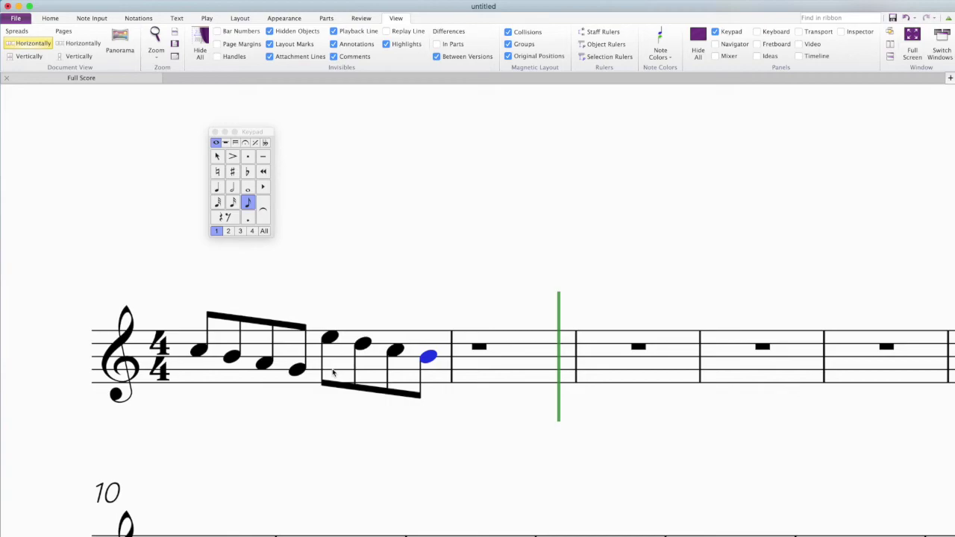
- Start bar 2 with rising beamed eighths E, F, G and A
key(b)
key(Down)
key(Down)
key(Down)
key(Down)
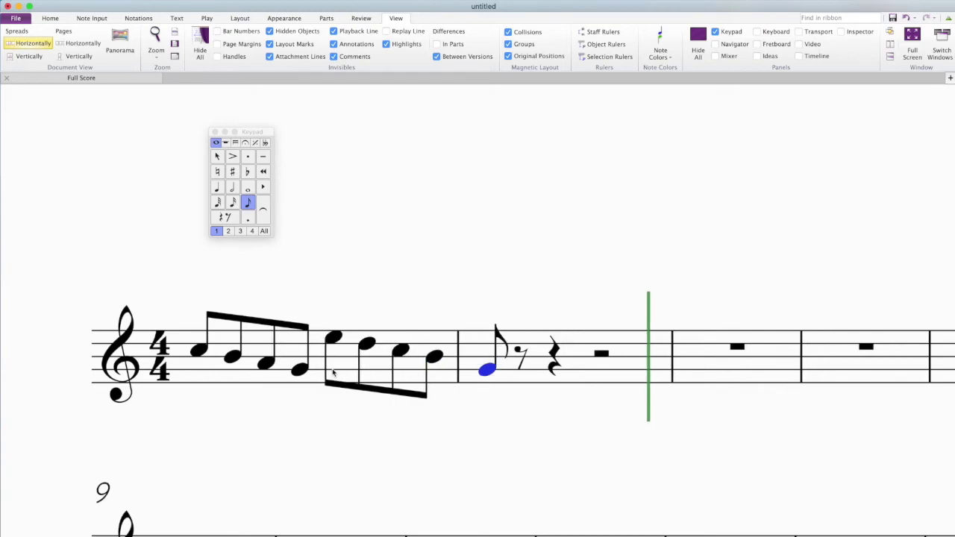
key(f)
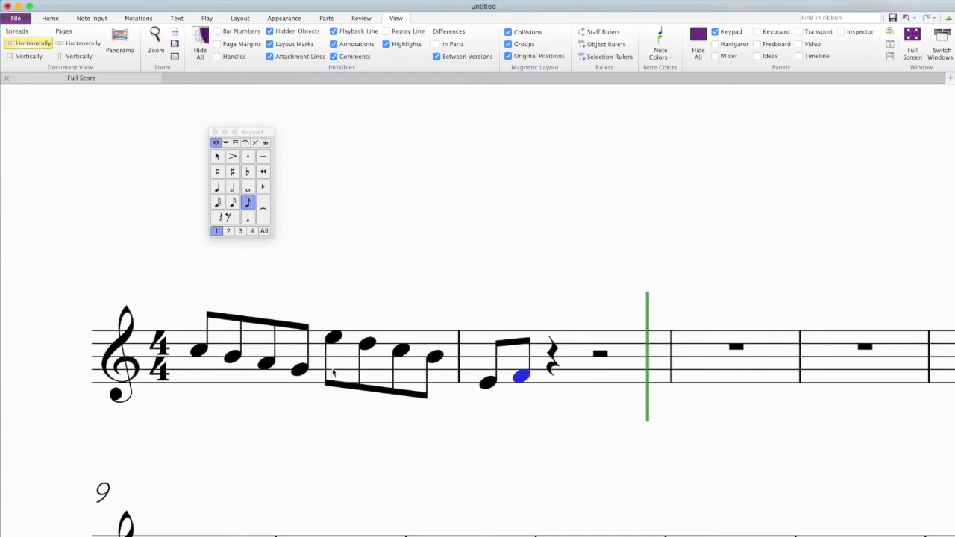
key(g)
key(a)
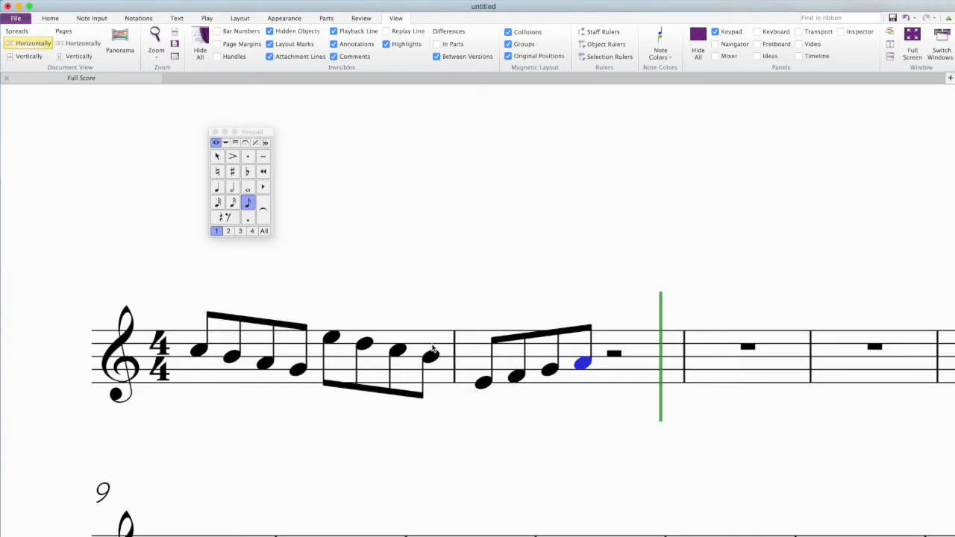
- Add a B after the A in bar 2 and make it a half note
key(a)
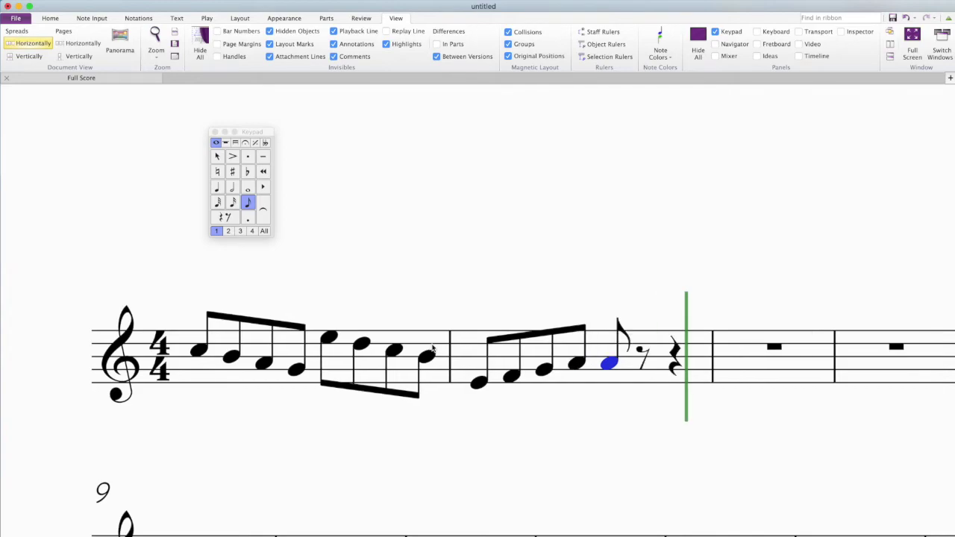
key(Up)
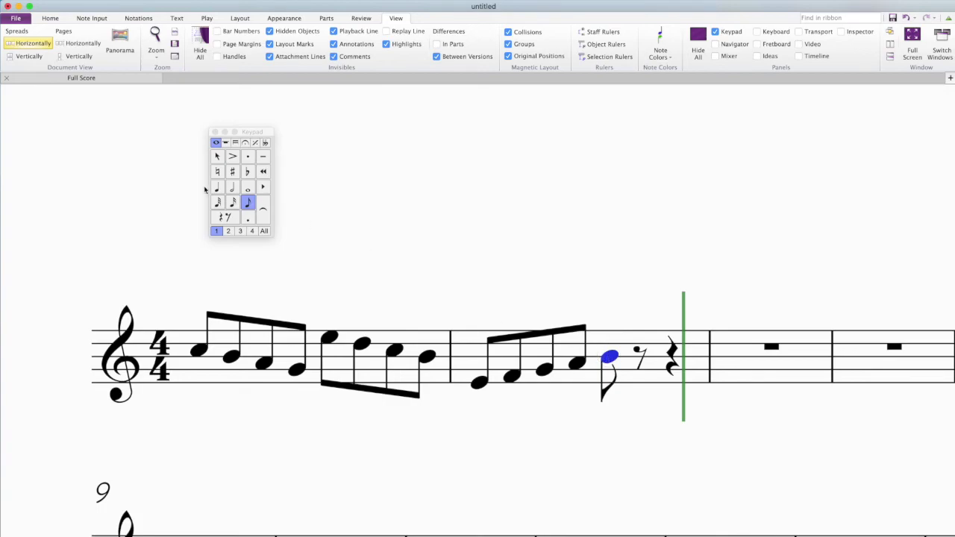
click(232, 191)
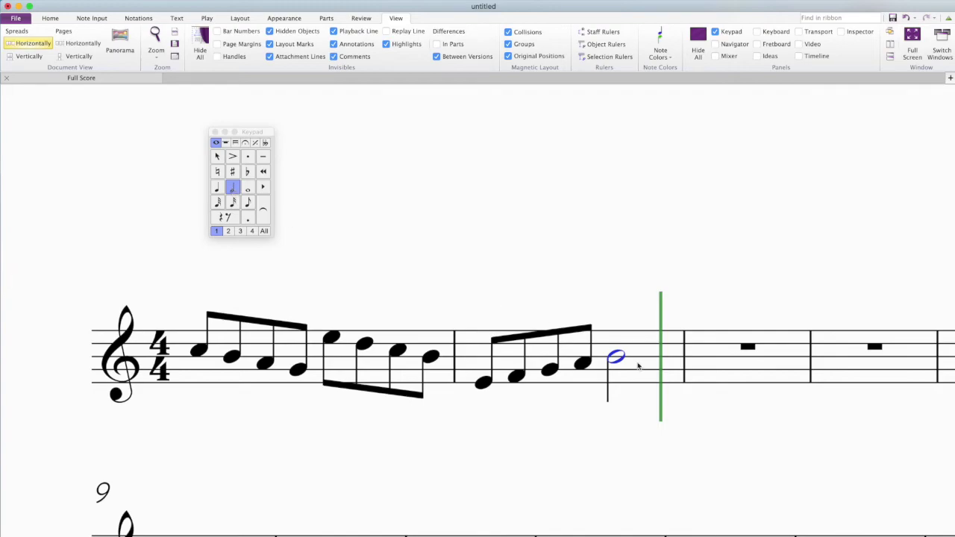
- Fill the empty bar 3 with two half notes
click(710, 352)
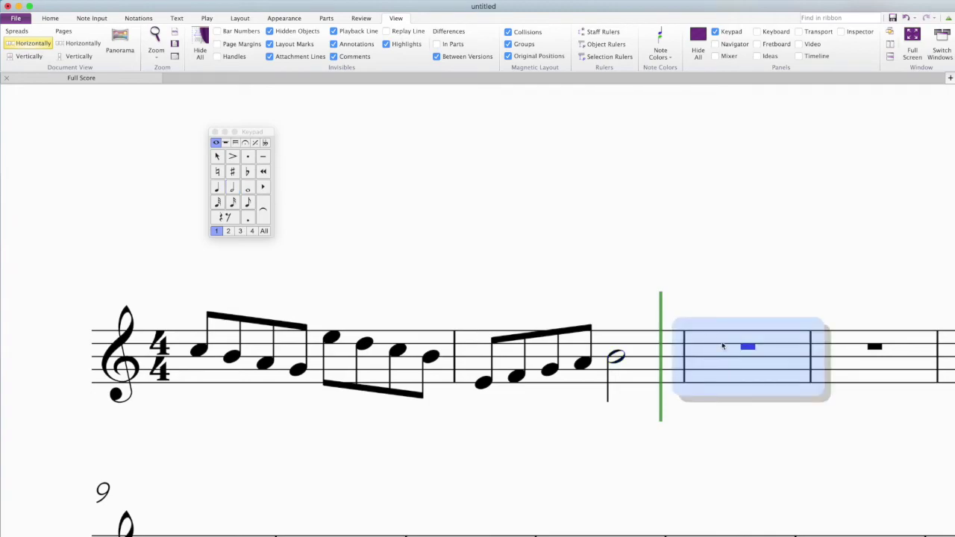
click(710, 303)
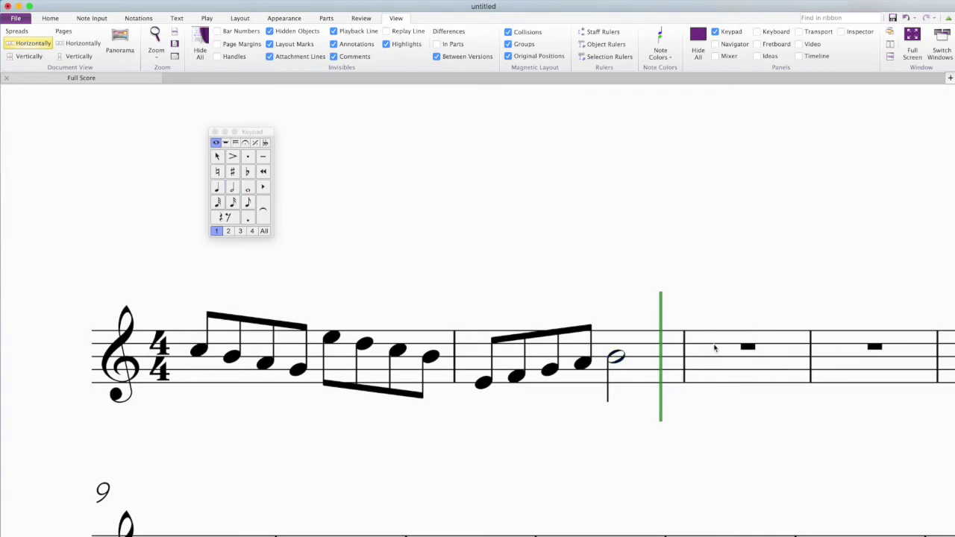
click(232, 189)
click(707, 353)
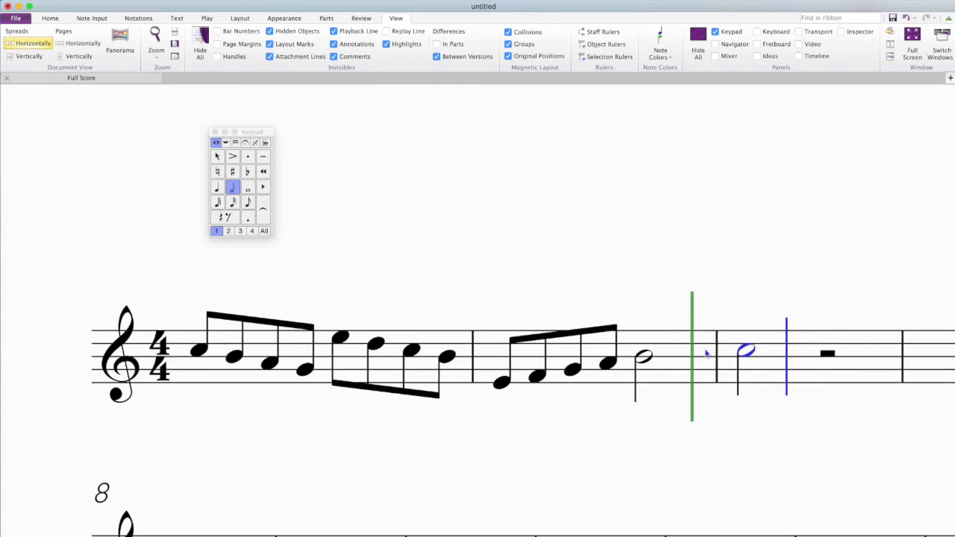
click(820, 366)
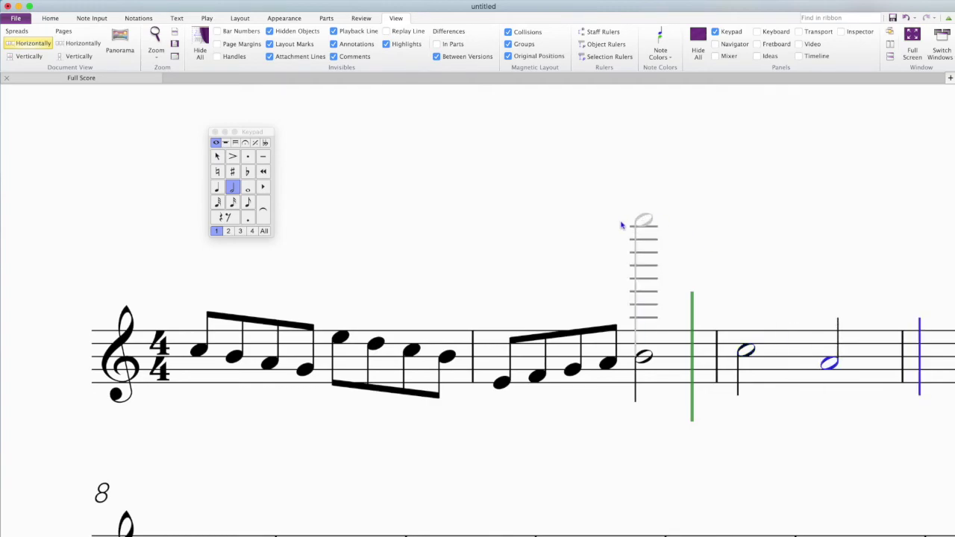
key(Escape)
click(198, 351)
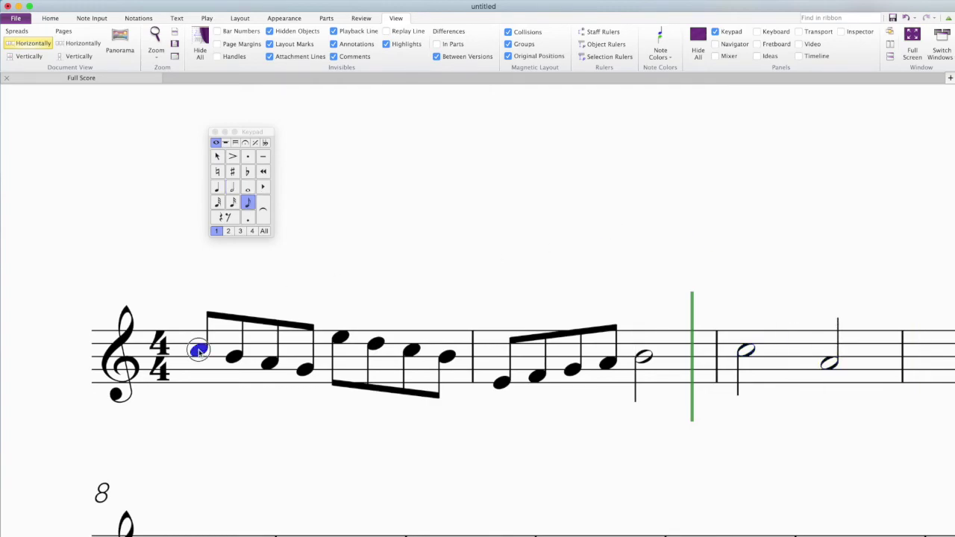
- Play the score, then build a three-note chord on bar 2's final half note
key(p)
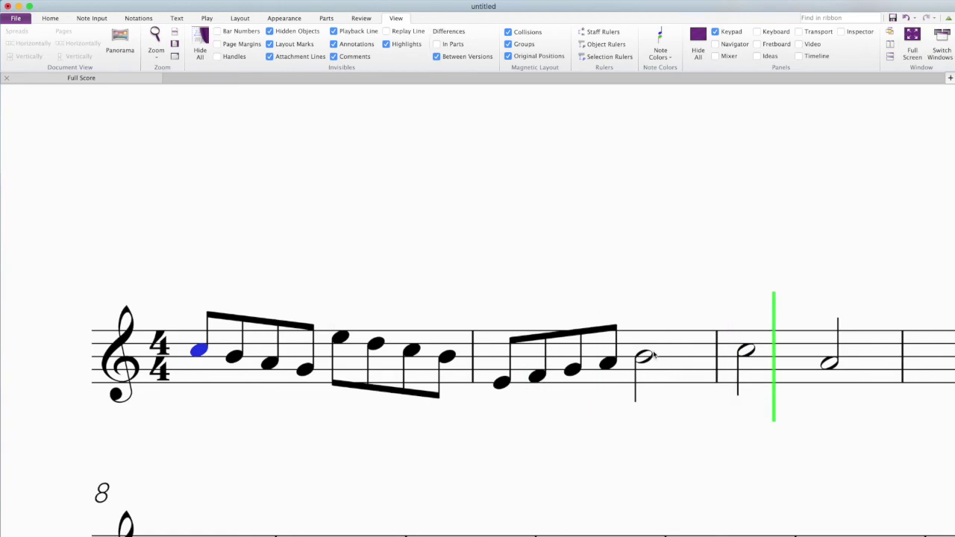
key(Escape)
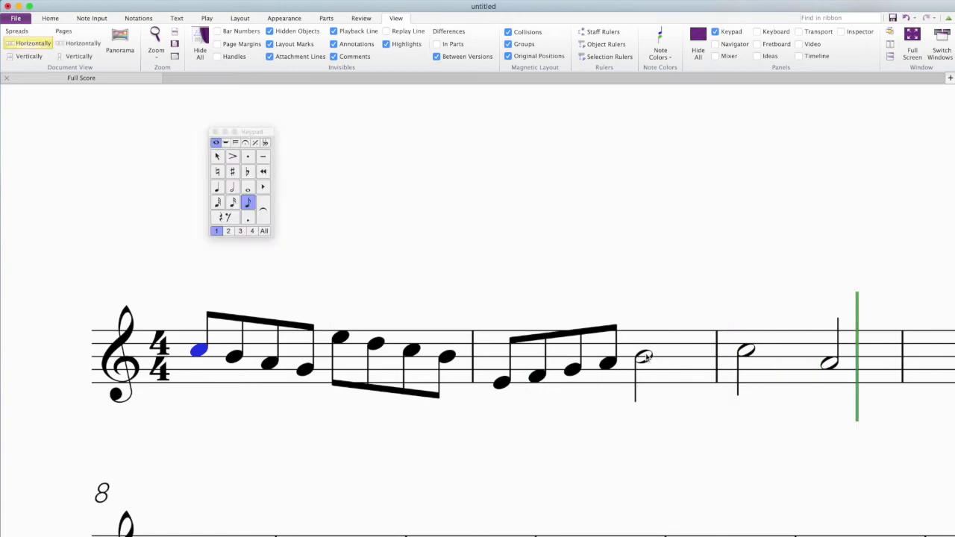
click(644, 357)
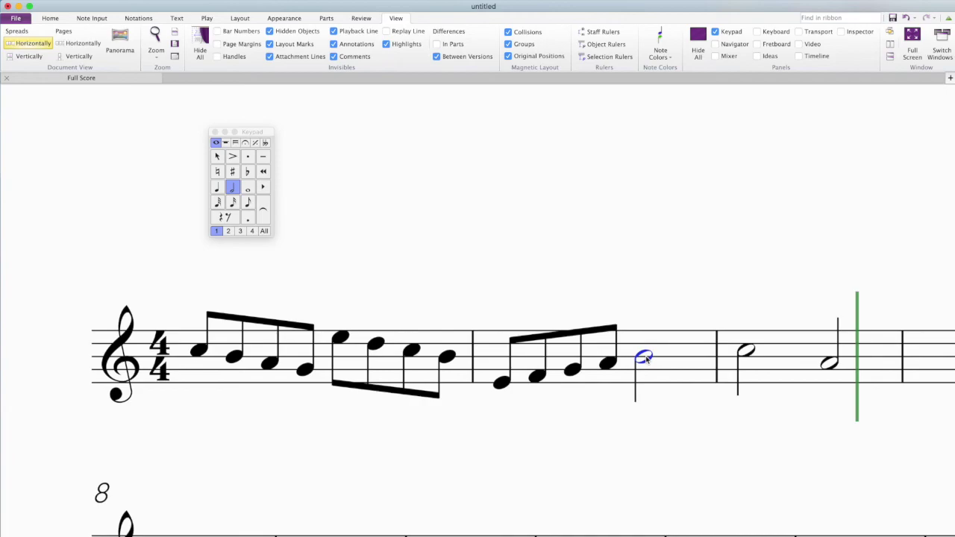
super+click(646, 345)
click(647, 359)
key(alt+shift+3)
- Stack notes above and below bar 3's two half notes to make chords
click(746, 352)
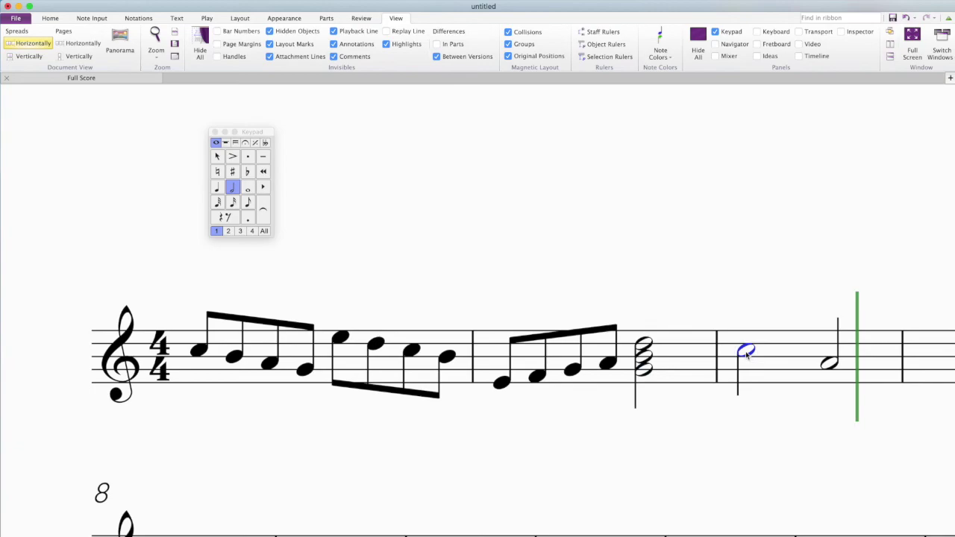
key(alt+6)
key(shift+alt+6)
click(831, 366)
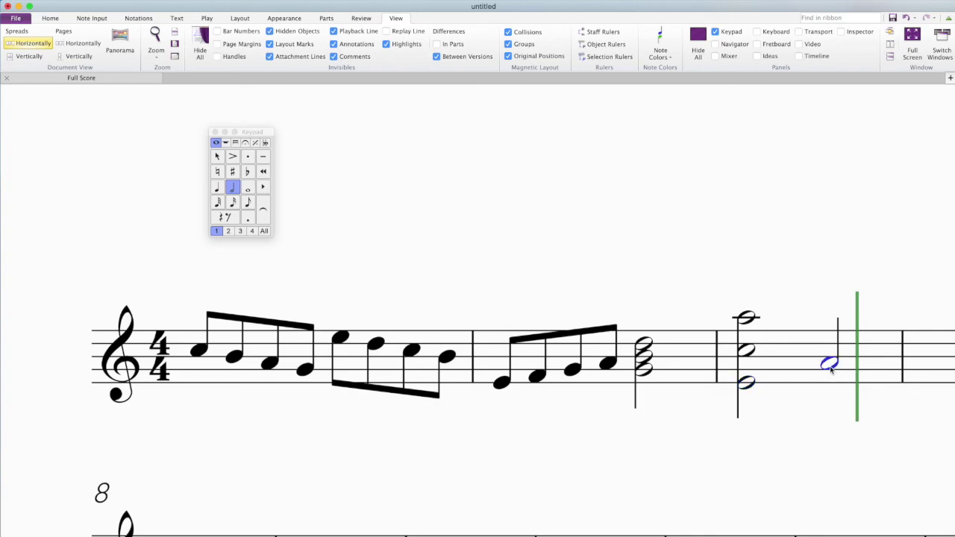
key(shift+alt+3)
key(shift+alt+4)
- Play back from bar 2, then clear the note and bar selections
click(518, 371)
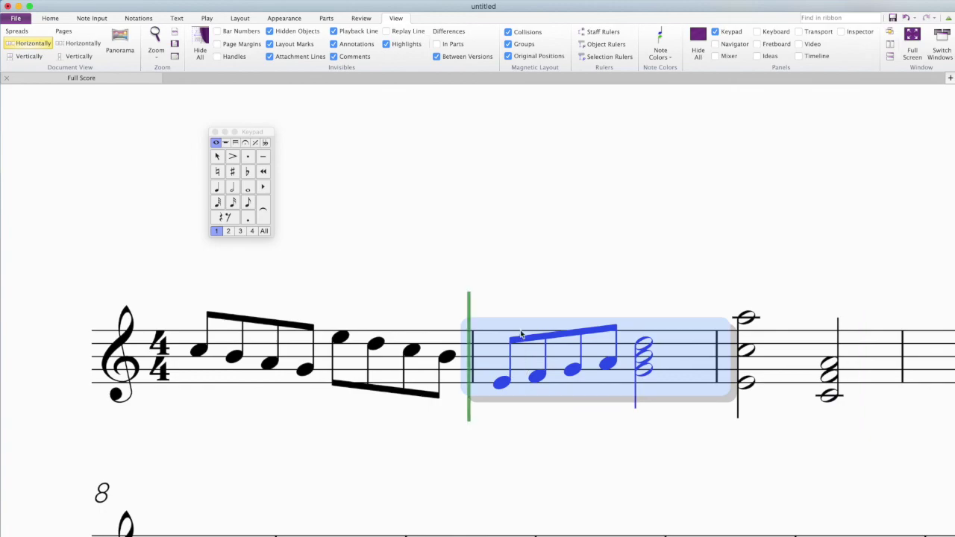
click(519, 299)
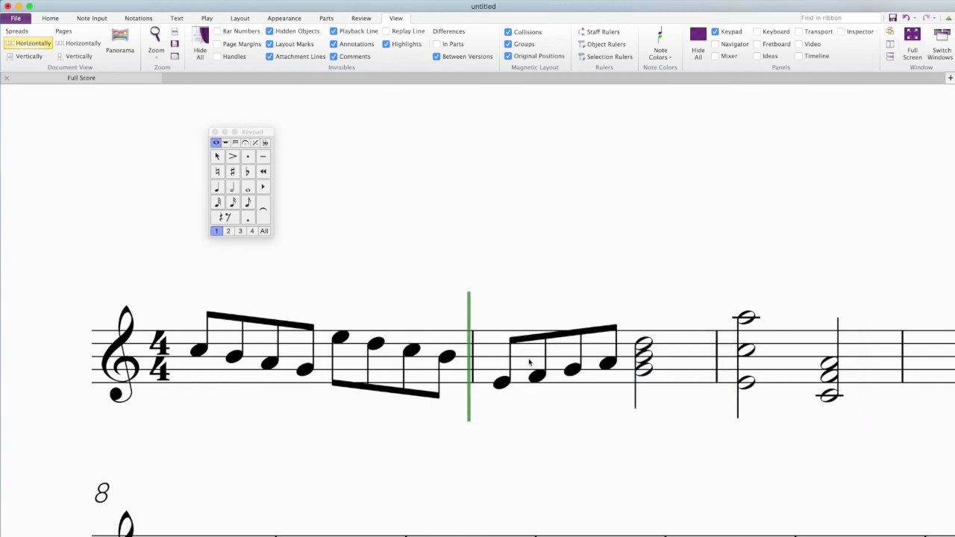
key(space)
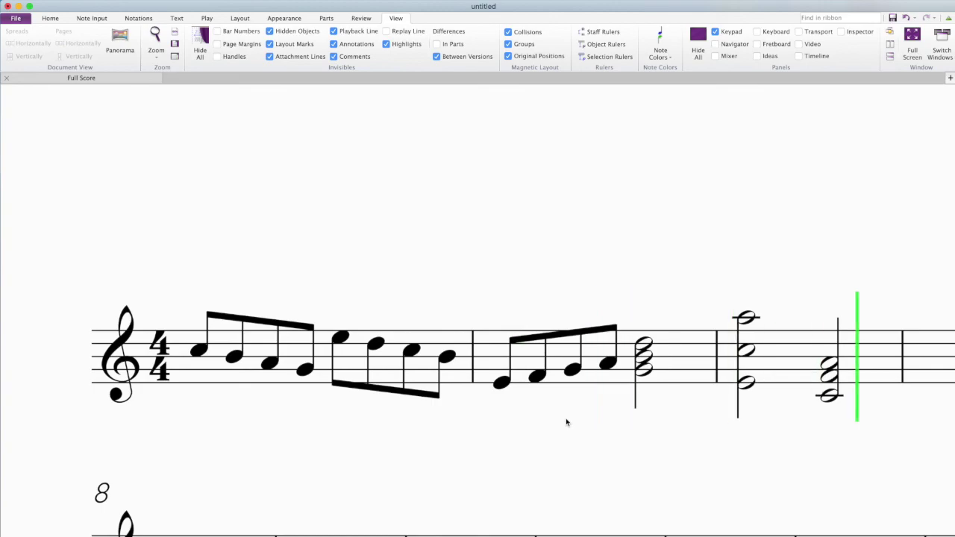
key(space)
click(640, 367)
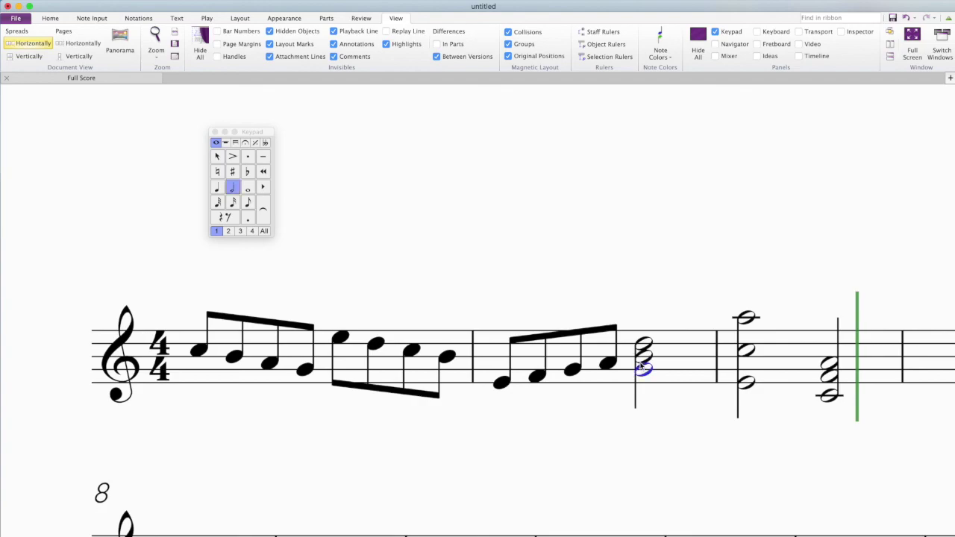
key(Escape)
click(830, 365)
shift+click(646, 370)
key(Escape)
click(312, 368)
key(Escape)
- Go to the File tab's Info page for the untitled score and open the application menu
click(15, 18)
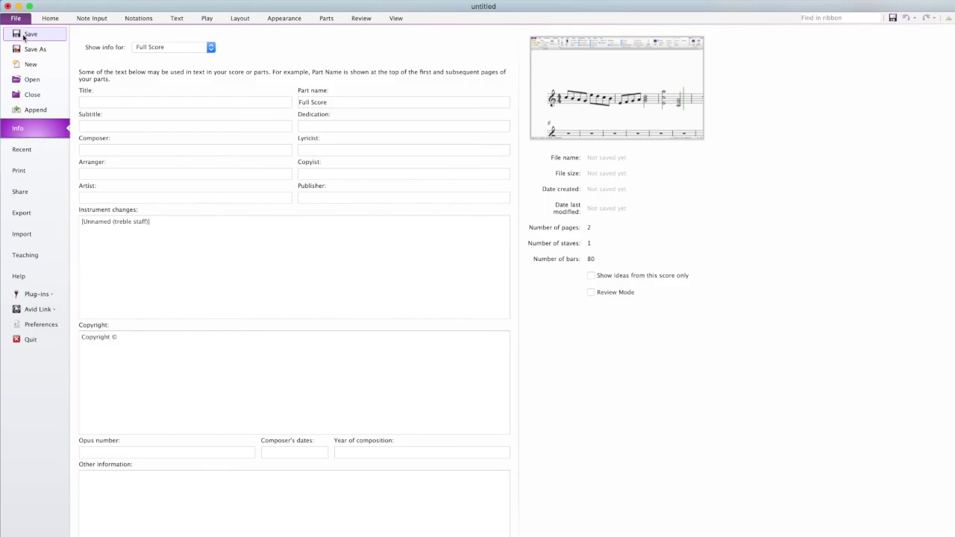
click(41, 0)
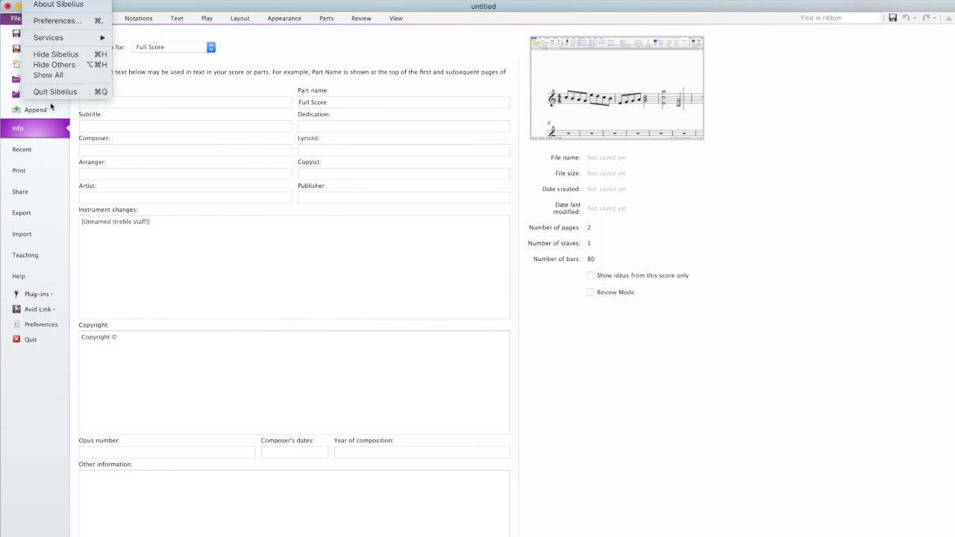